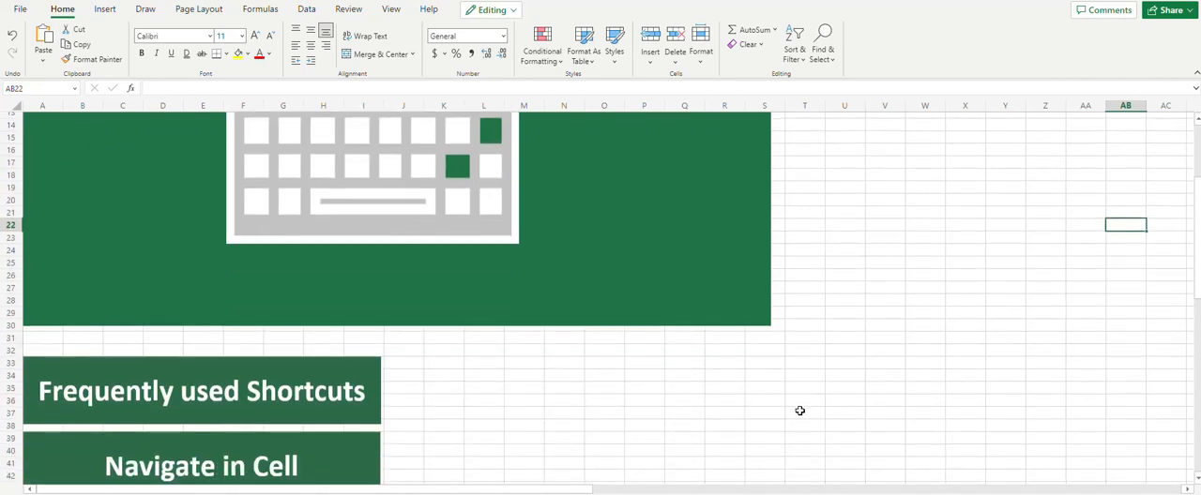
pyautogui.scroll(-2, 773, 411)
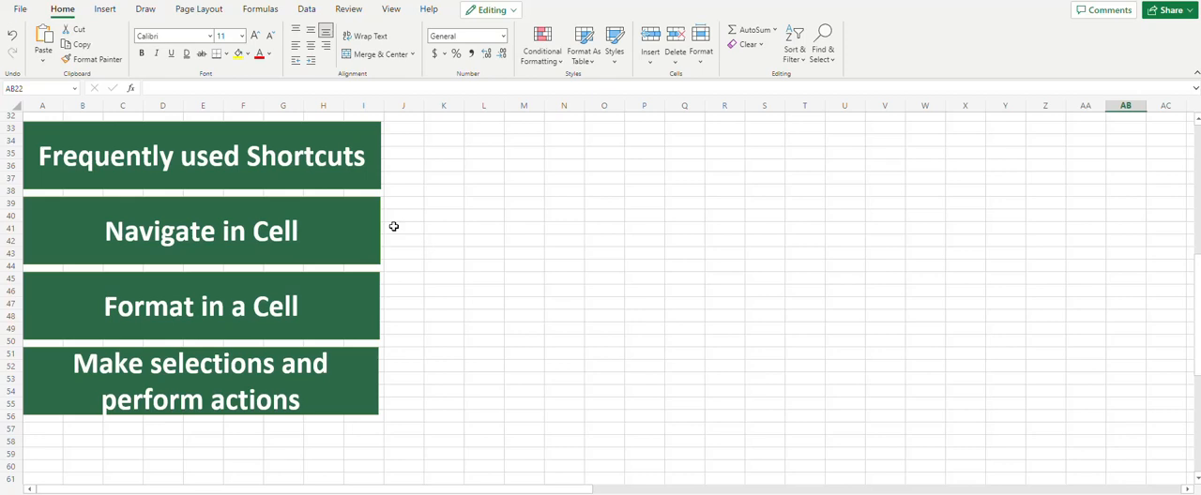
# Review the shortcut category headings and the shortcut listed for closing a spreadsheet
pyautogui.click(403, 153)
pyautogui.click(404, 217)
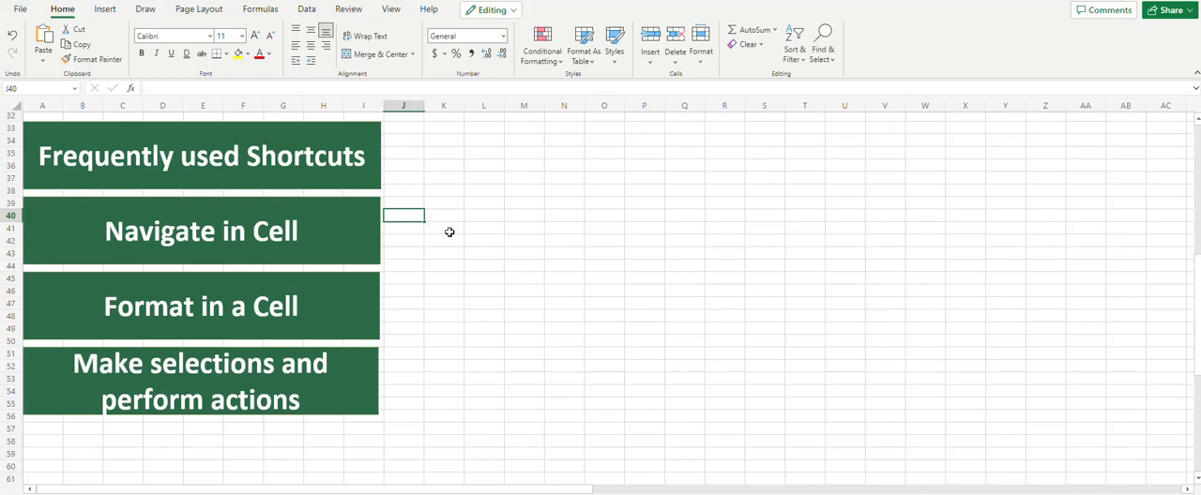
pyautogui.click(403, 305)
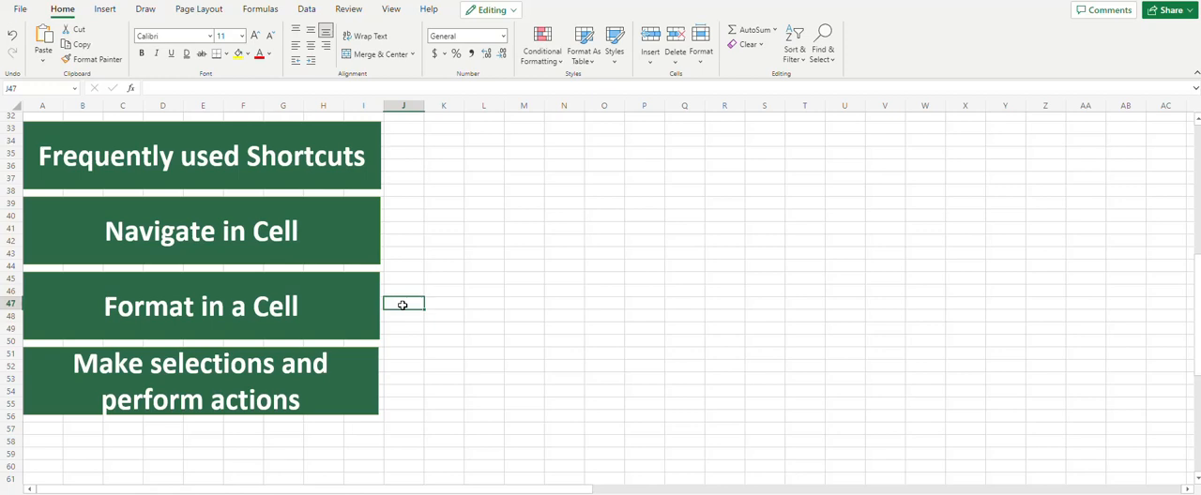
pyautogui.click(401, 376)
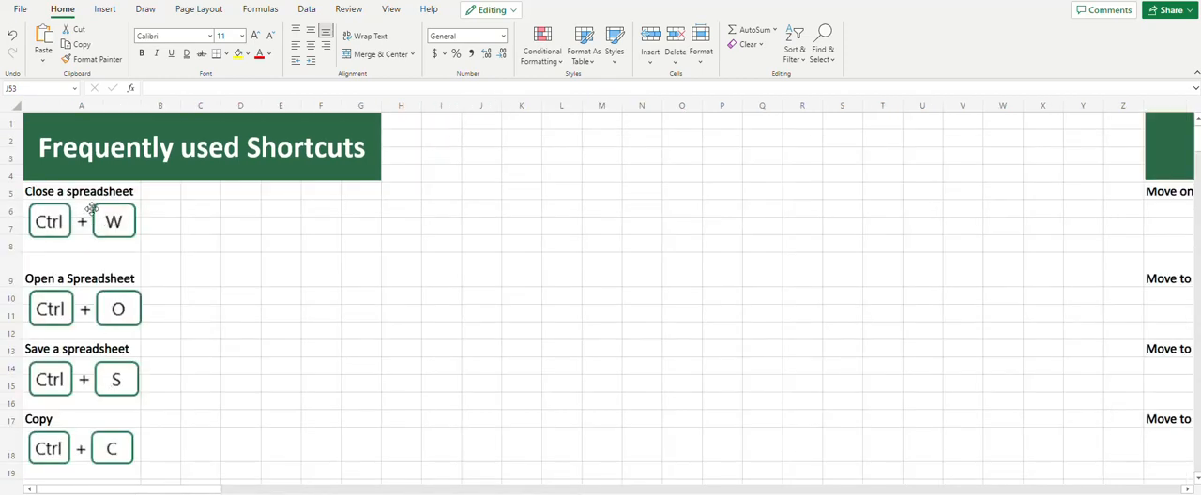
pyautogui.click(84, 150)
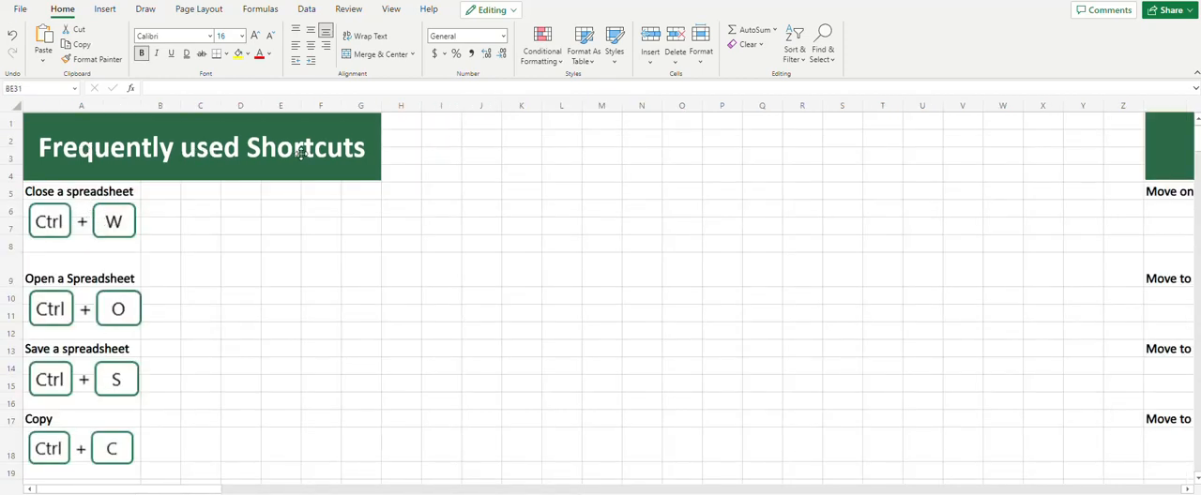
pyautogui.click(176, 213)
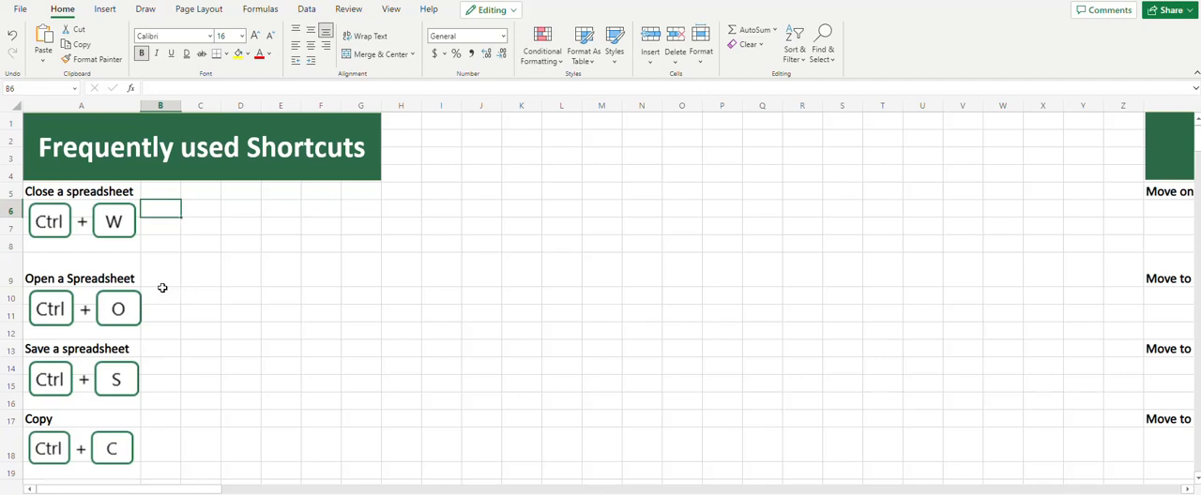
# Look at the recent workbooks available to open and the new-workbook templates, and return to the worksheet
pyautogui.click(161, 286)
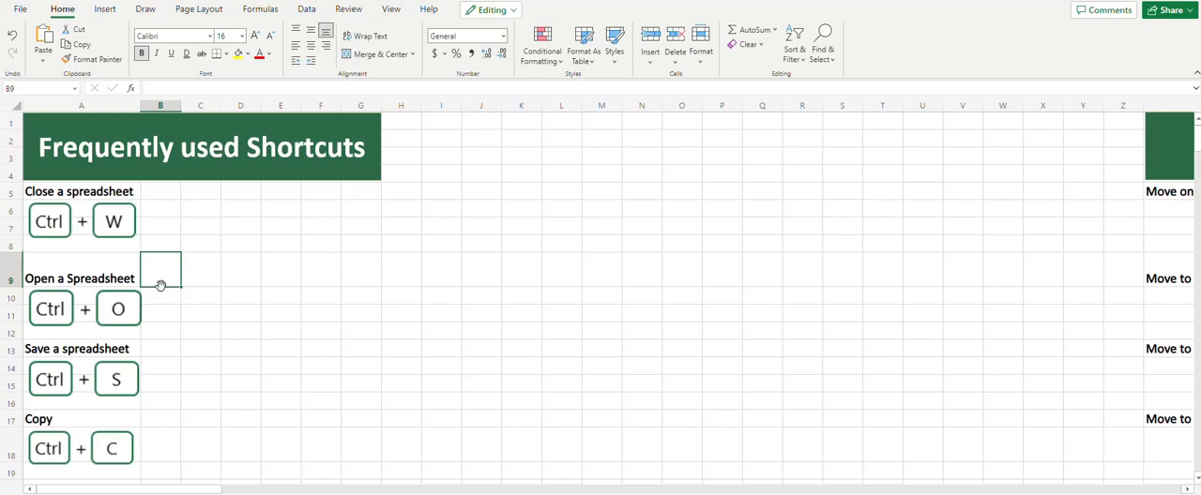
pyautogui.hotkey('ctrl', 'o')
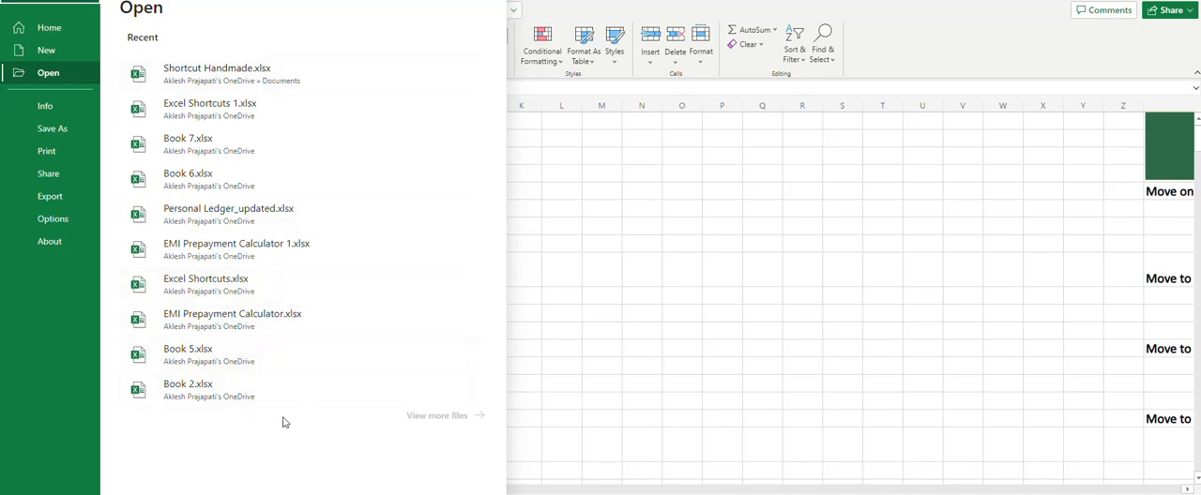
pyautogui.click(75, 52)
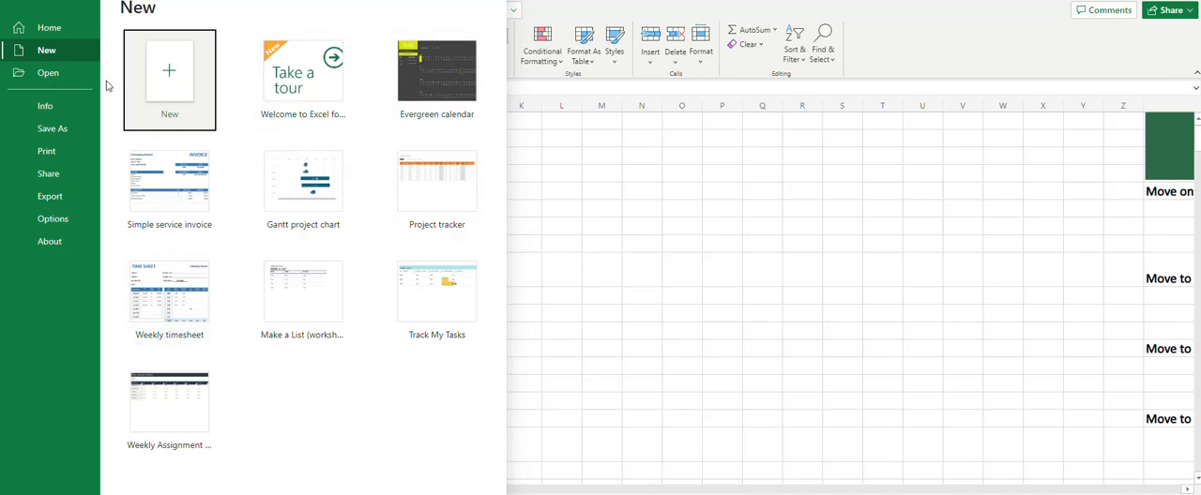
pyautogui.click(28, 4)
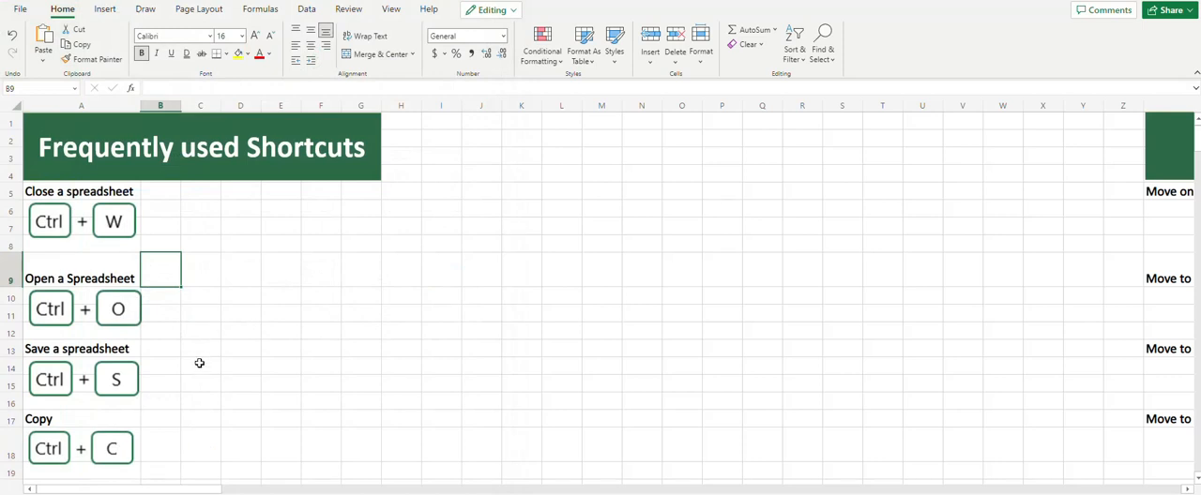
# Copy the "Copy Me!" text from cell C27 into cell C23
pyautogui.click(199, 357)
pyautogui.scroll(-2, 158, 279)
pyautogui.scroll(-2, 158, 279)
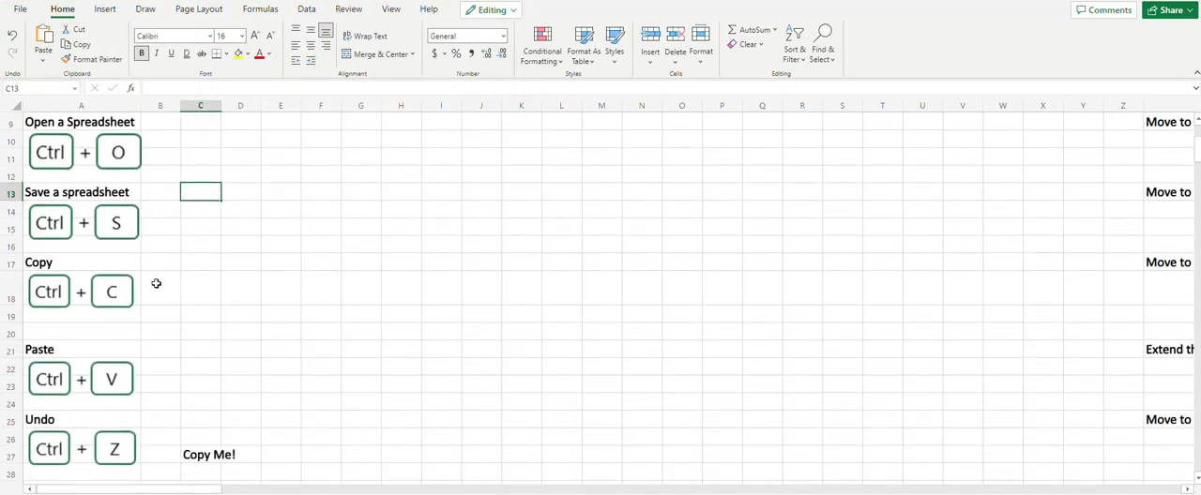
pyautogui.scroll(-2, 156, 283)
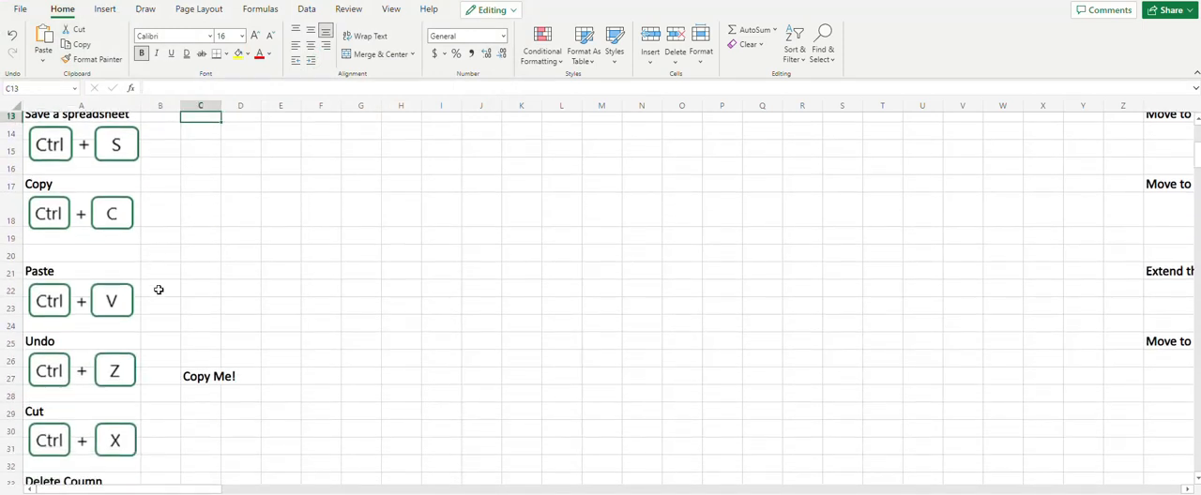
pyautogui.click(203, 379)
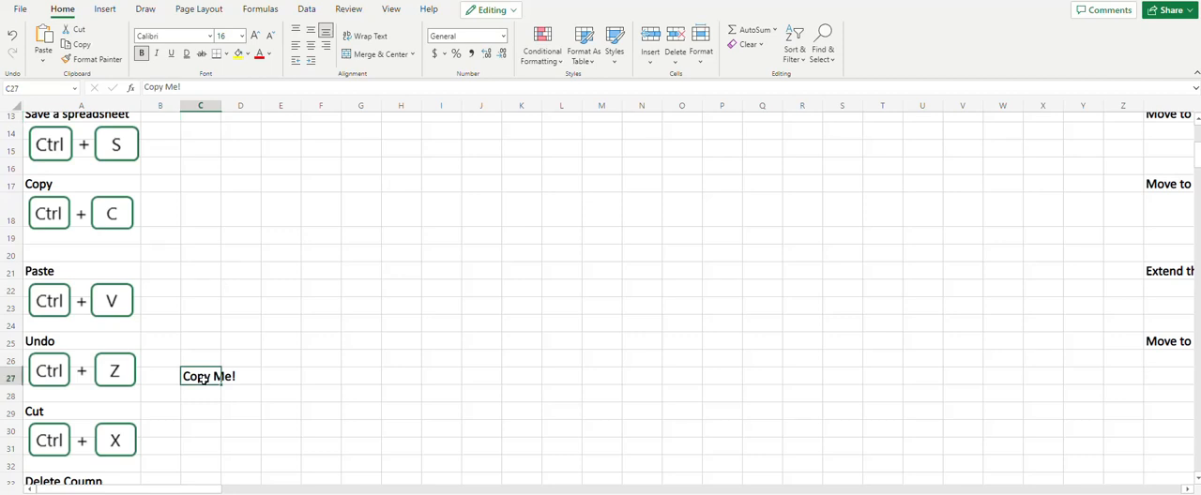
pyautogui.hotkey('ctrl', 'c')
pyautogui.click(193, 301)
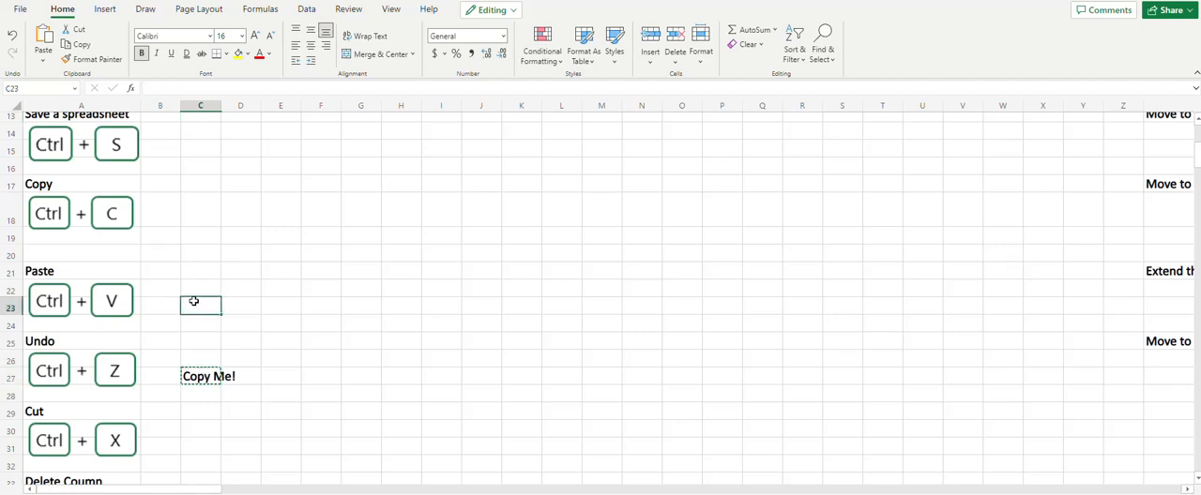
pyautogui.hotkey('ctrl', 'v')
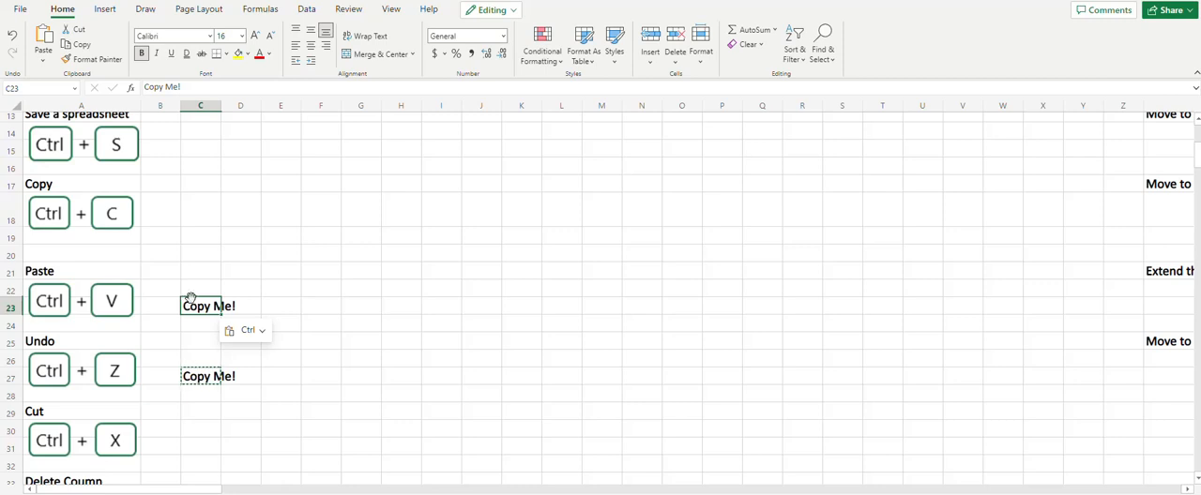
# Cut the text from cell C23, paste it into cell C30, and undo the move
pyautogui.hotkey('ctrl', 'x')
pyautogui.click(190, 432)
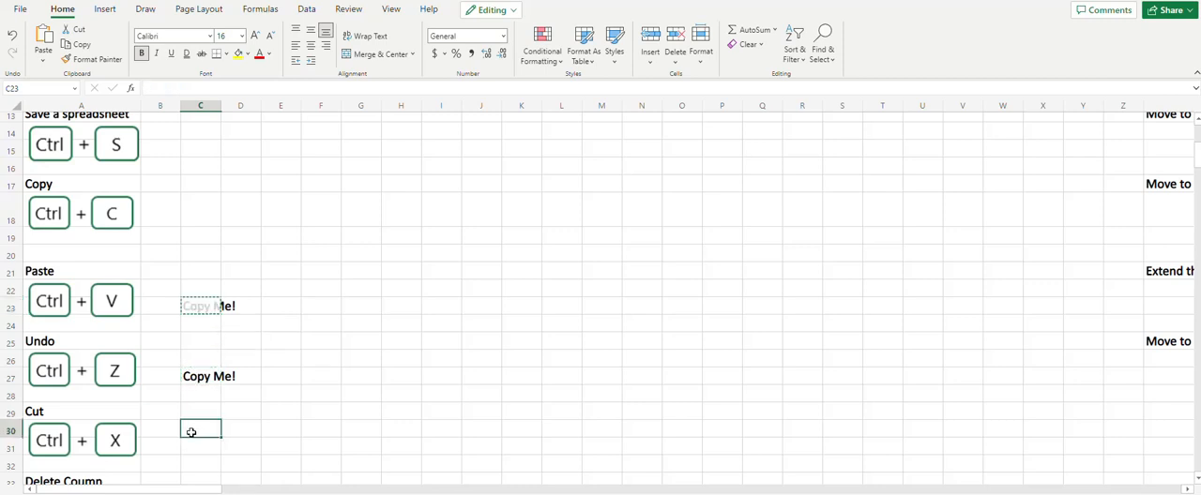
pyautogui.hotkey('ctrl', 'v')
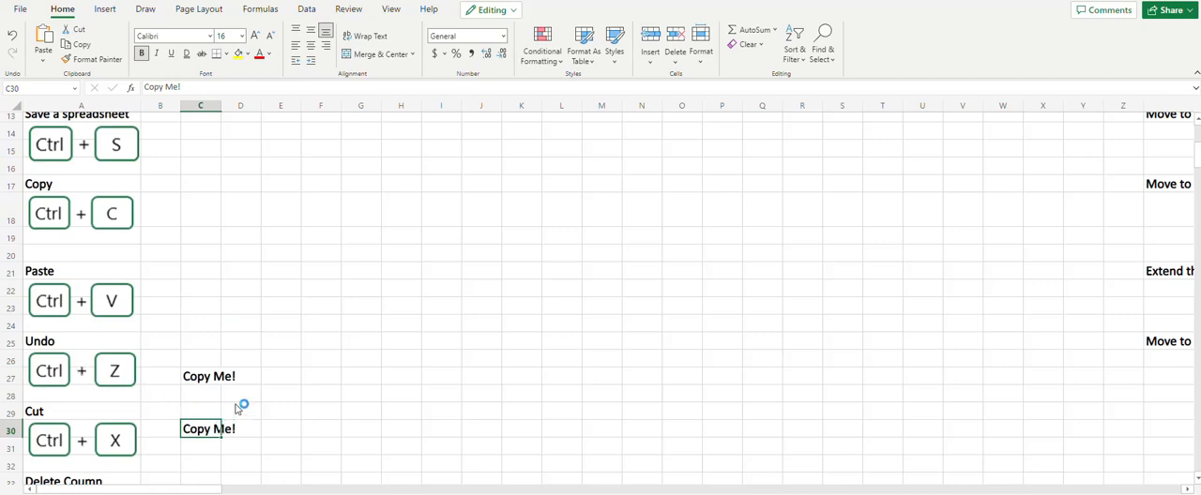
pyautogui.hotkey('ctrl', 'z')
# Fill the whole of column E with yellow
pyautogui.scroll(-3, 173, 340)
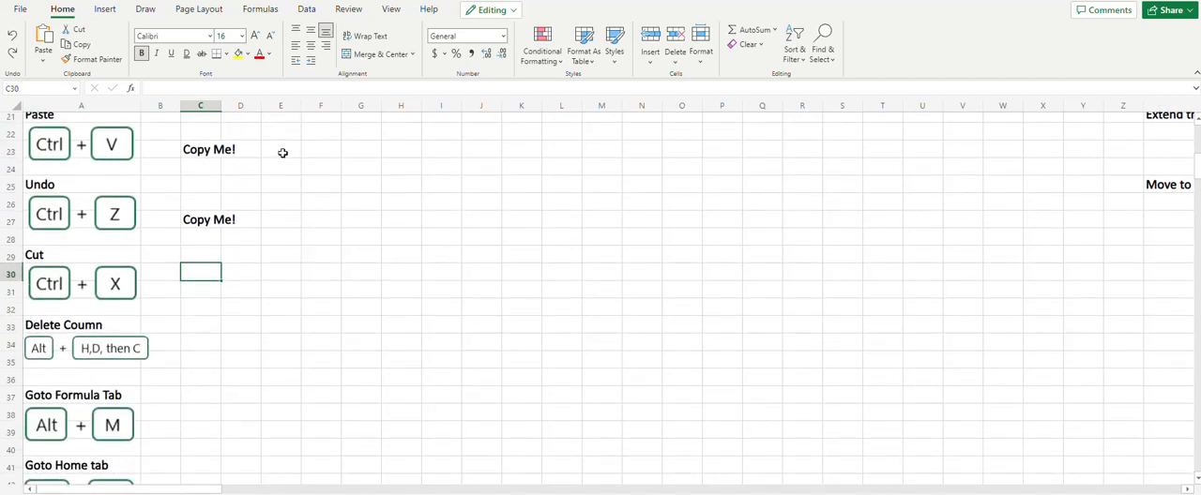
pyautogui.click(276, 108)
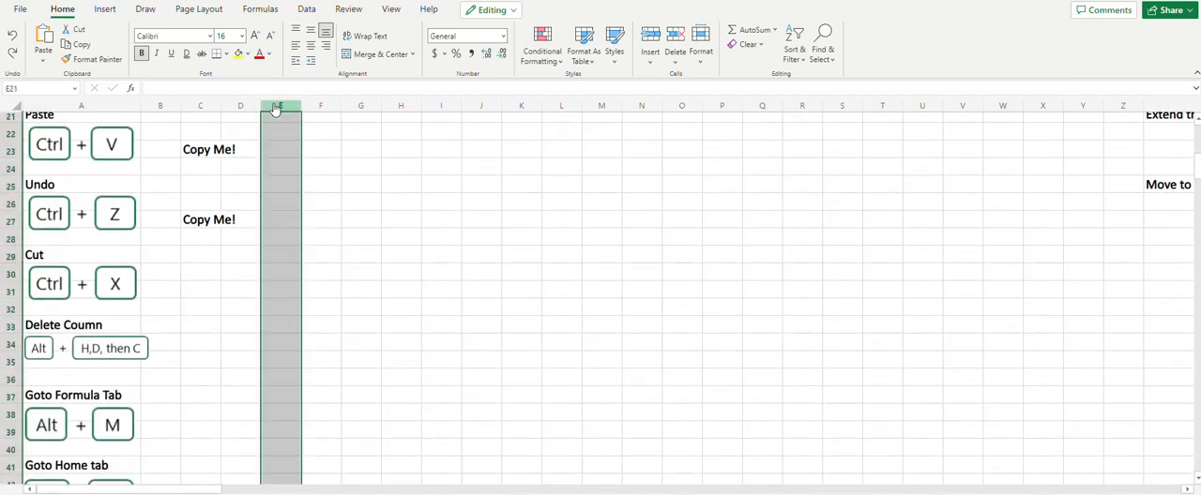
pyautogui.click(238, 54)
# Delete column E from the sheet, starting from cell E31
pyautogui.click(284, 286)
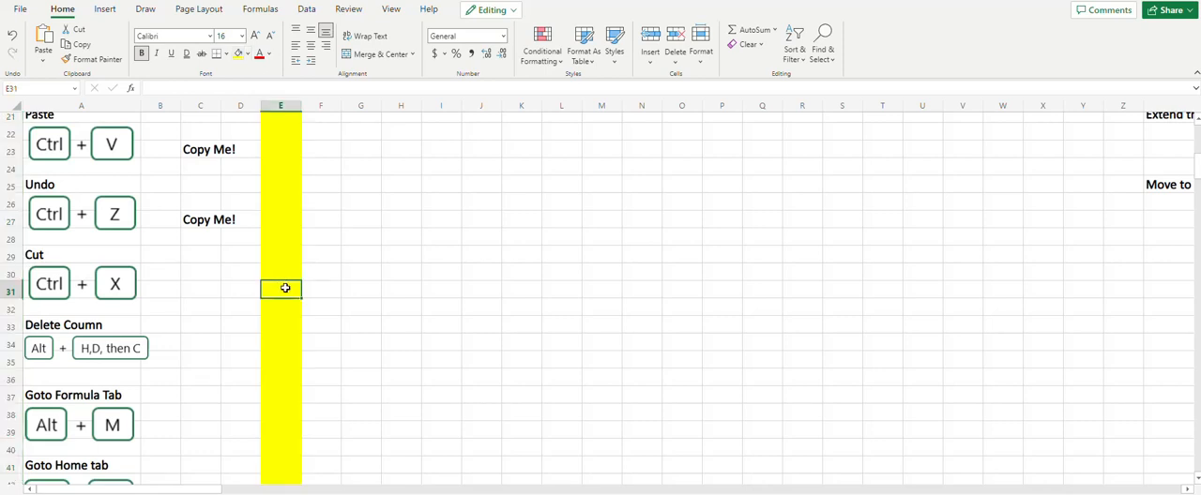
pyautogui.press('alt')
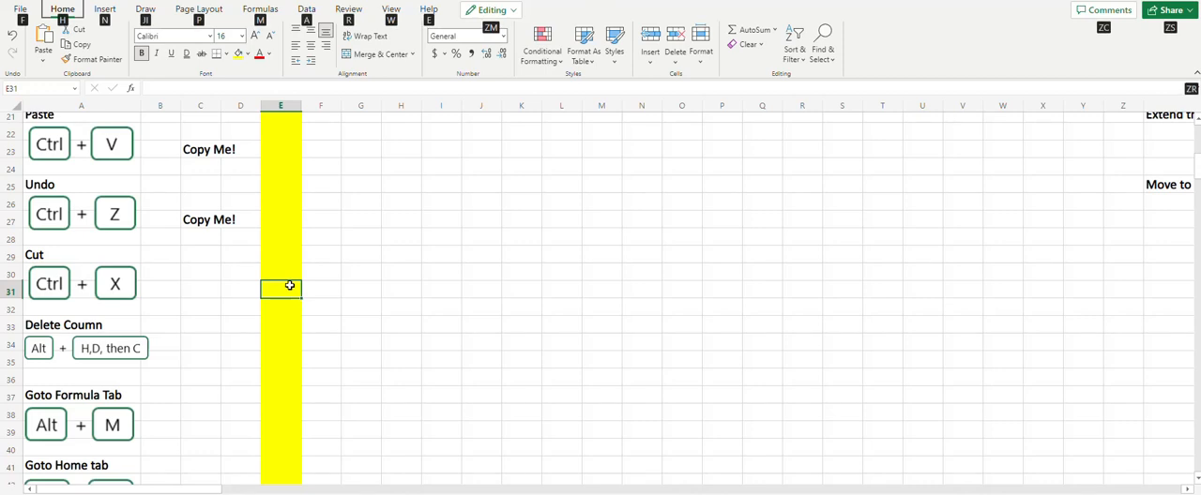
pyautogui.press('h')
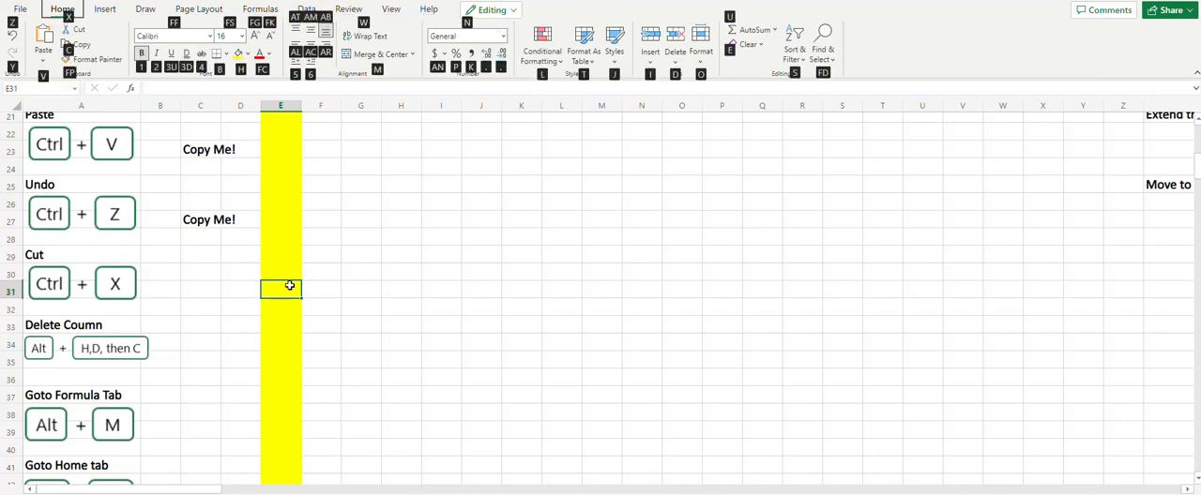
pyautogui.press('d')
pyautogui.press('c')
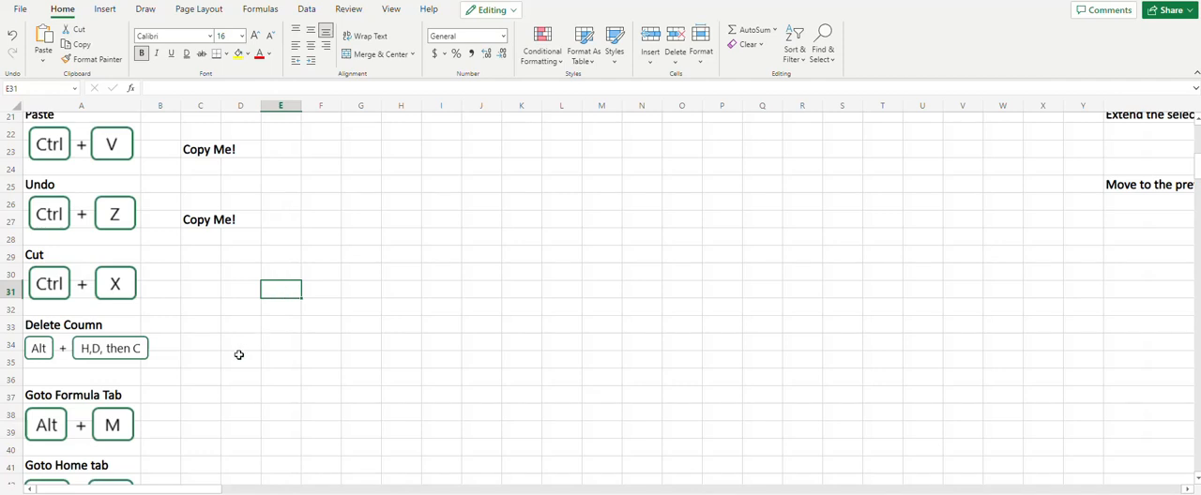
# Display the Formulas commands in the ribbon and switch back to the Home commands
pyautogui.scroll(-3, 238, 354)
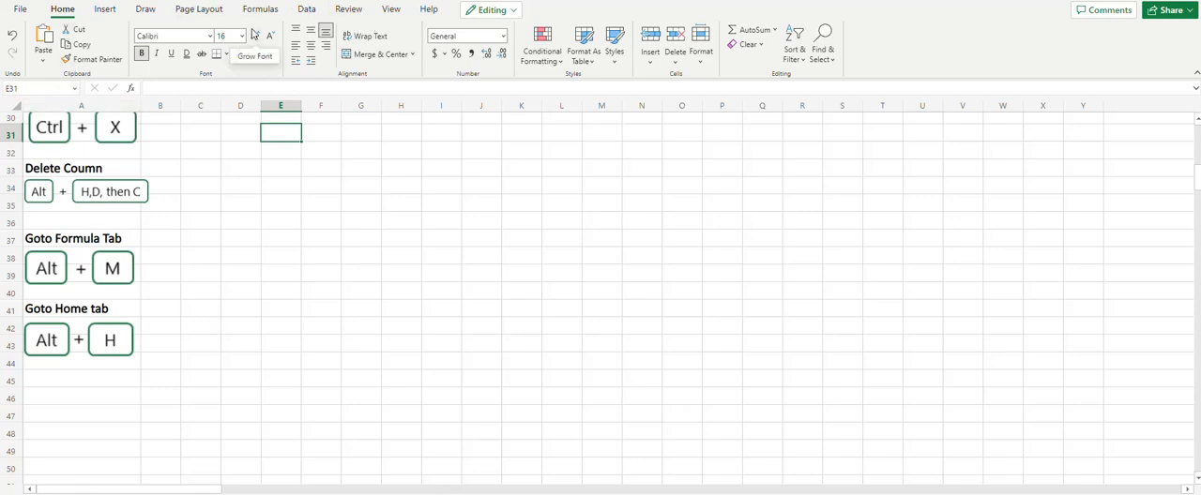
pyautogui.press('alt')
pyautogui.press('m')
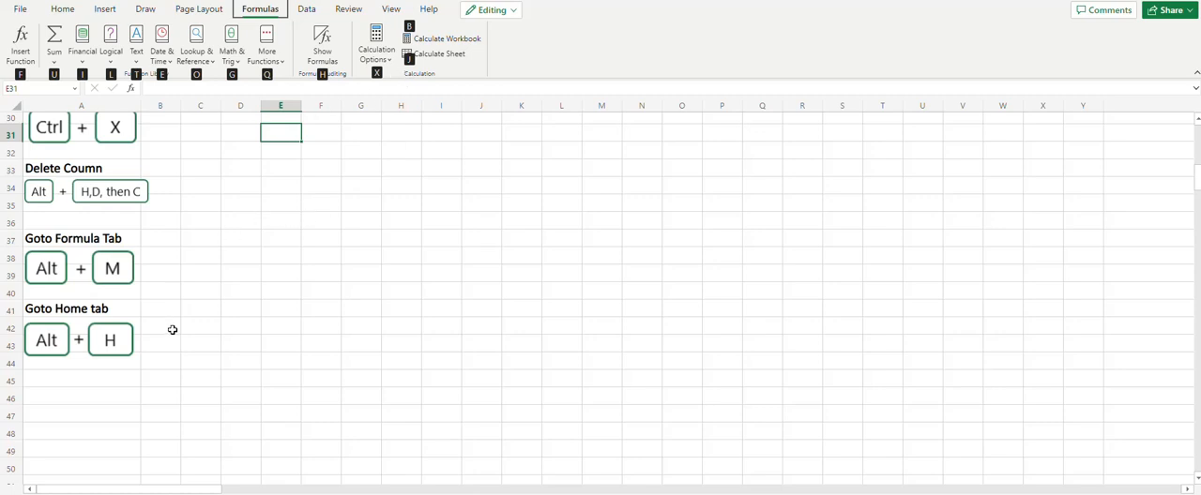
pyautogui.press('Escape')
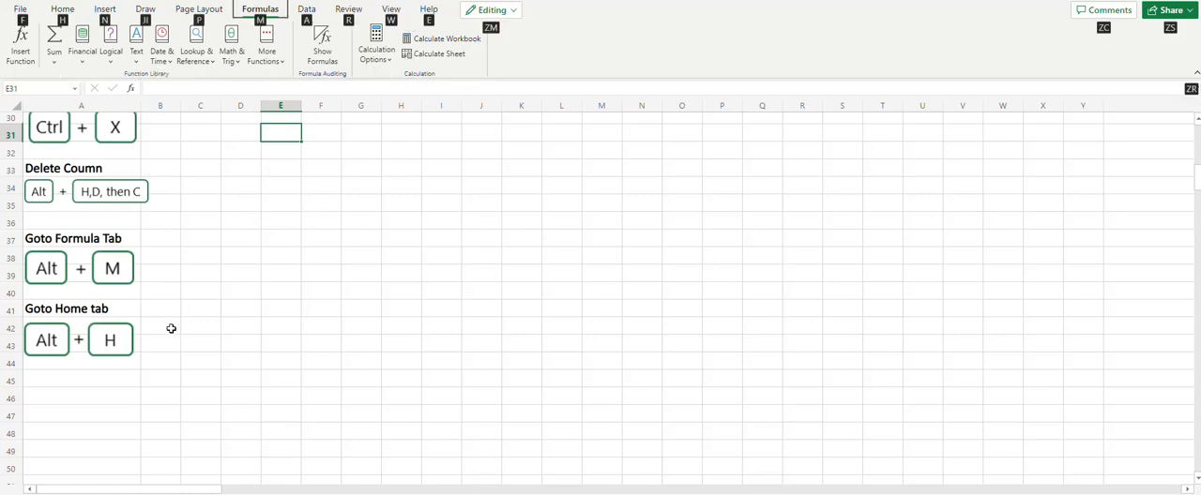
pyautogui.press('h')
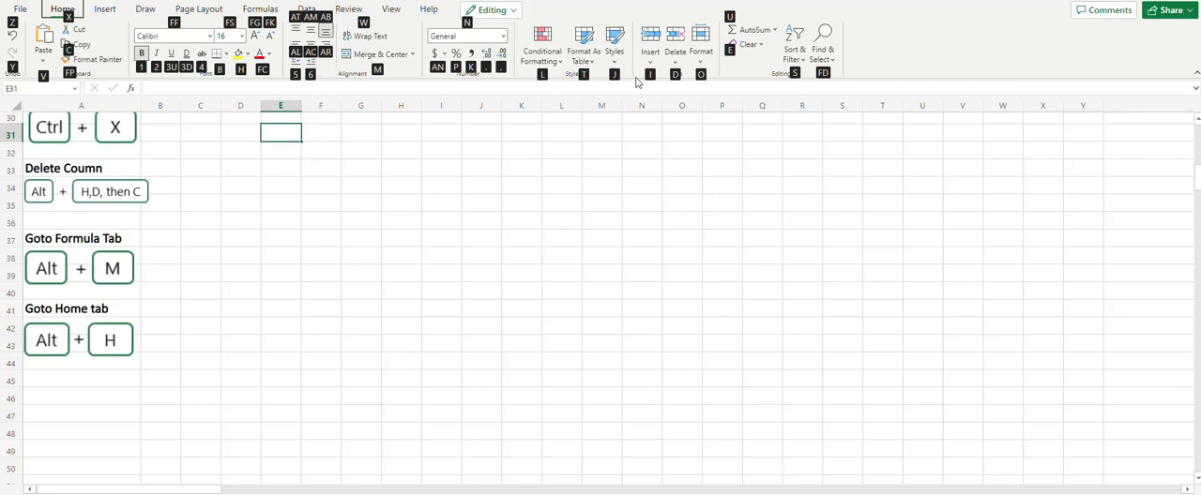
pyautogui.press('Escape')
pyautogui.press('Escape')
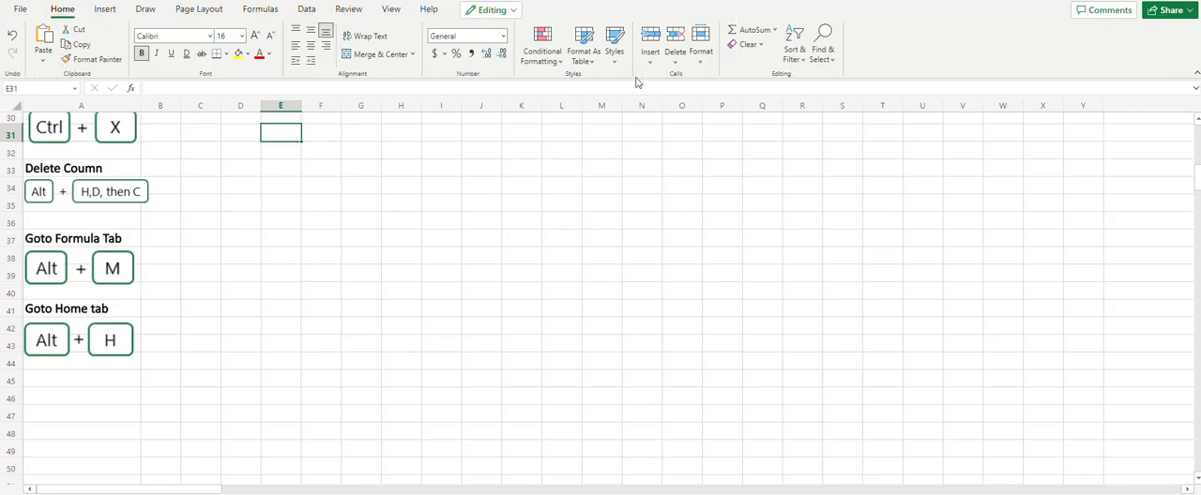
# Enter a first name in cell AG5 of the Navigate in Cell section
pyautogui.scroll(2, 757, 316)
pyautogui.scroll(8, 757, 316)
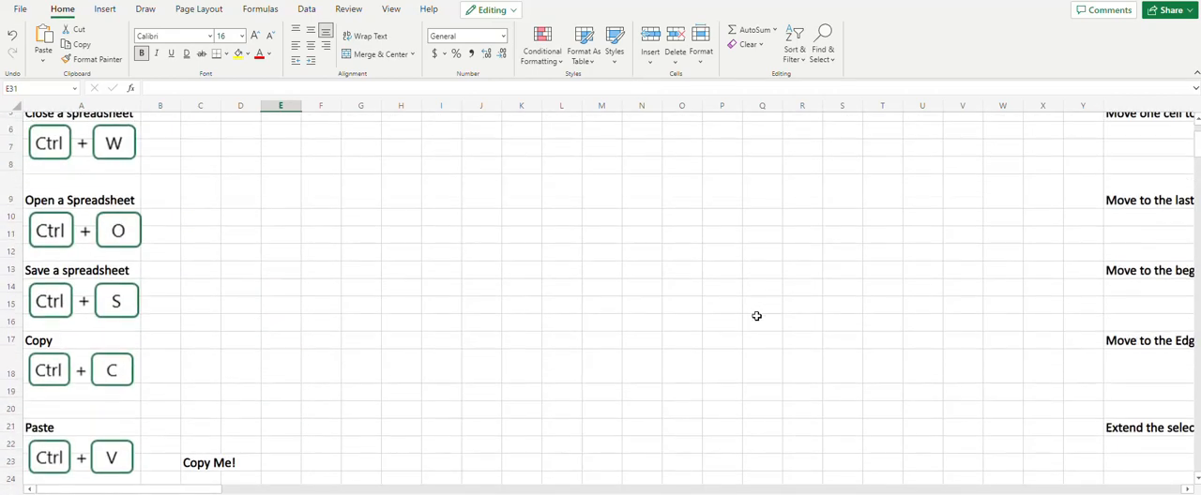
pyautogui.moveTo(94, 487); pyautogui.dragTo(273, 492)
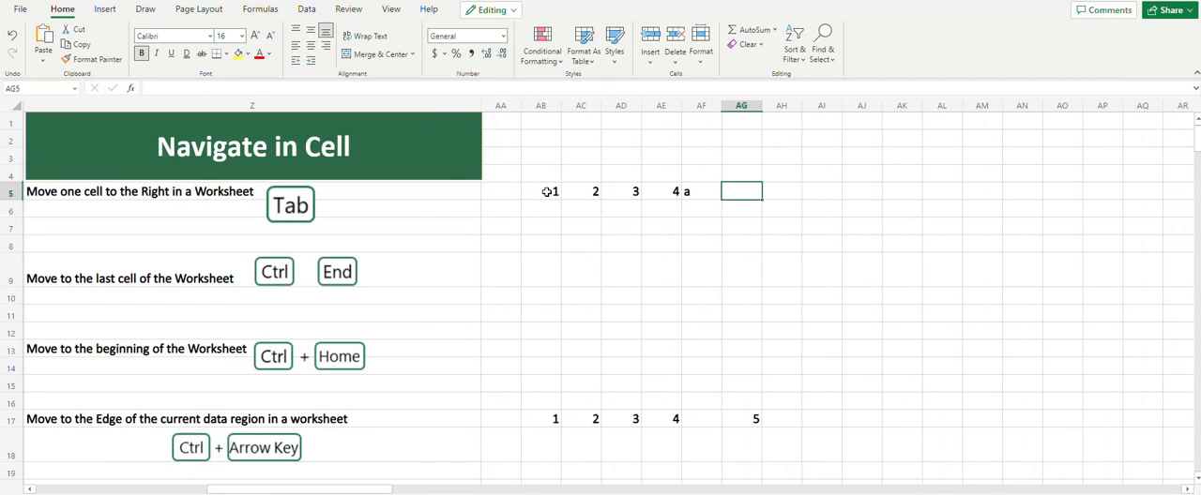
pyautogui.write('aklesh')
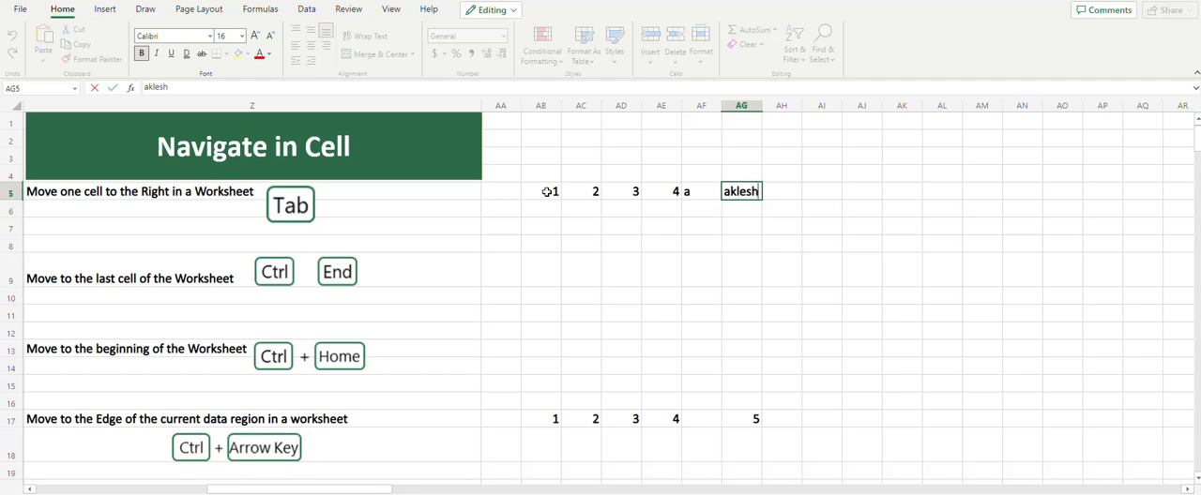
pyautogui.press('Return')
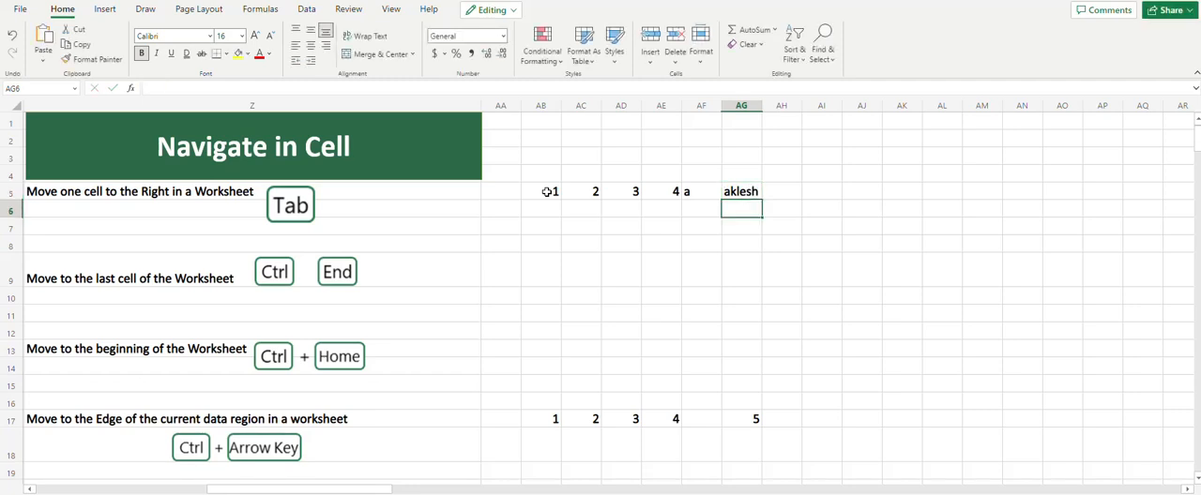
# Enter P, A and B in cells AH5, AI5 and AJ5 of the Navigate in Cell section
pyautogui.press('Up')
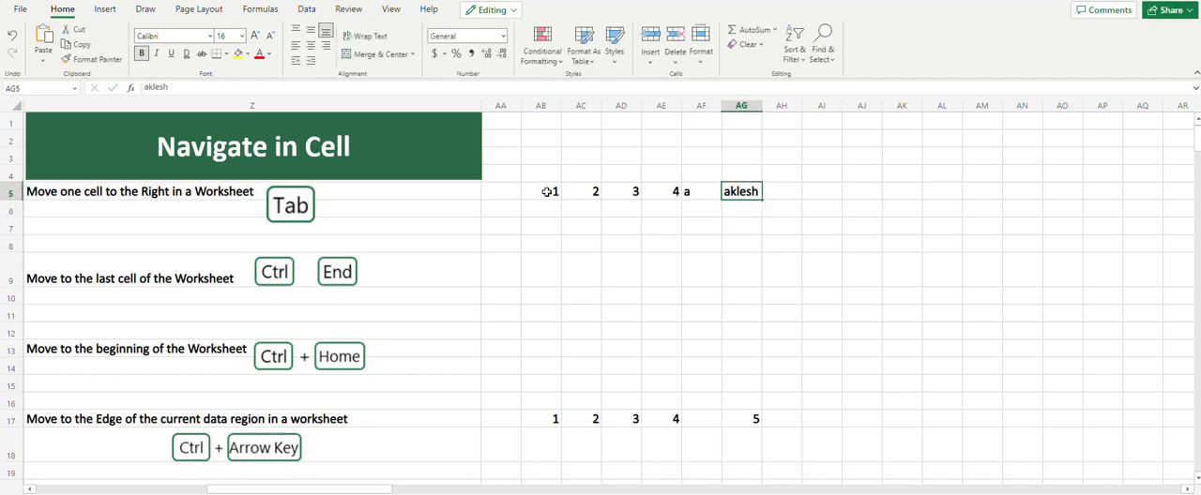
pyautogui.press('Tab')
pyautogui.press('Tab')
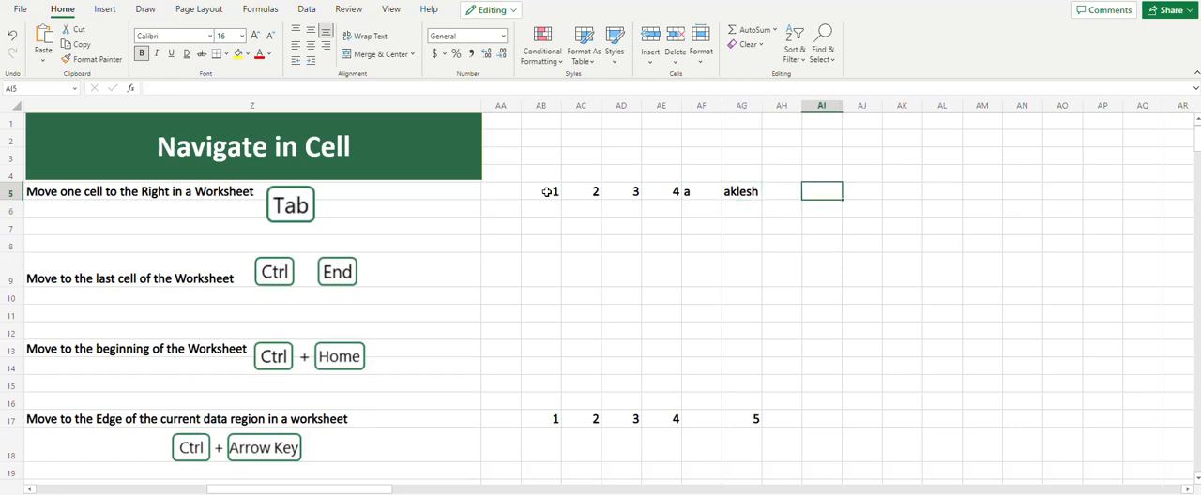
pyautogui.press('Left')
pyautogui.write('P')
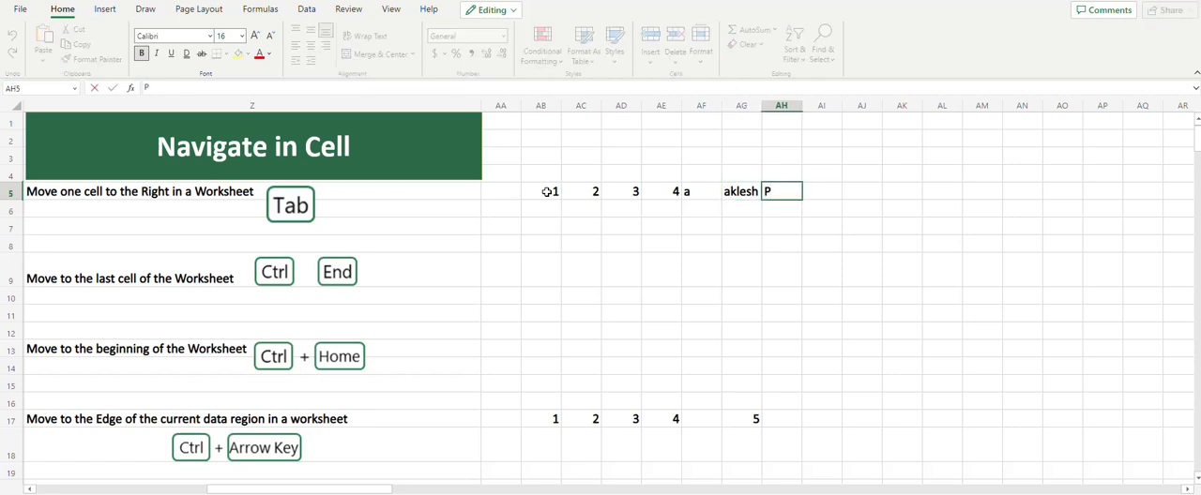
pyautogui.press('Tab')
pyautogui.write('A')
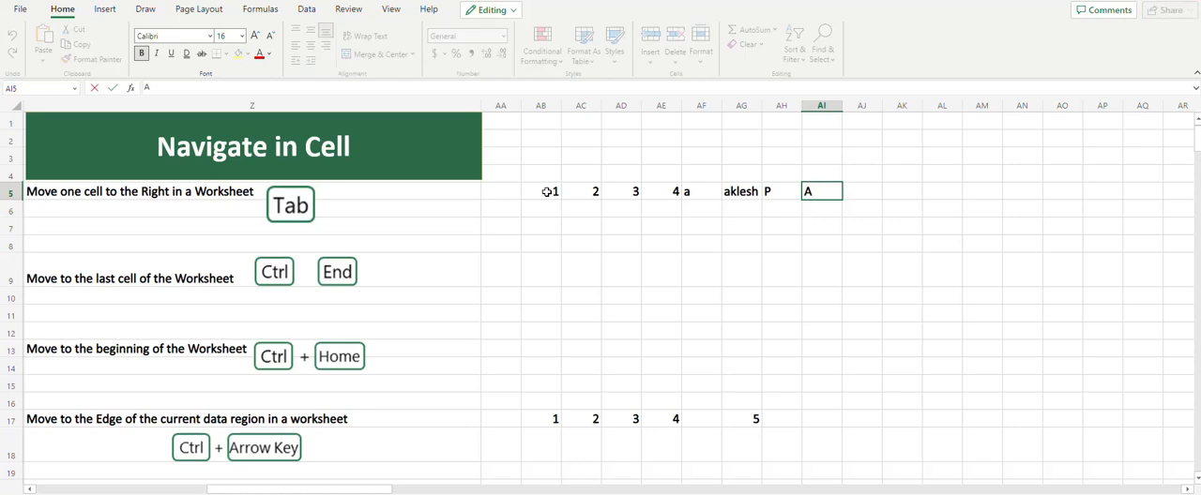
pyautogui.press('Tab')
pyautogui.write('B')
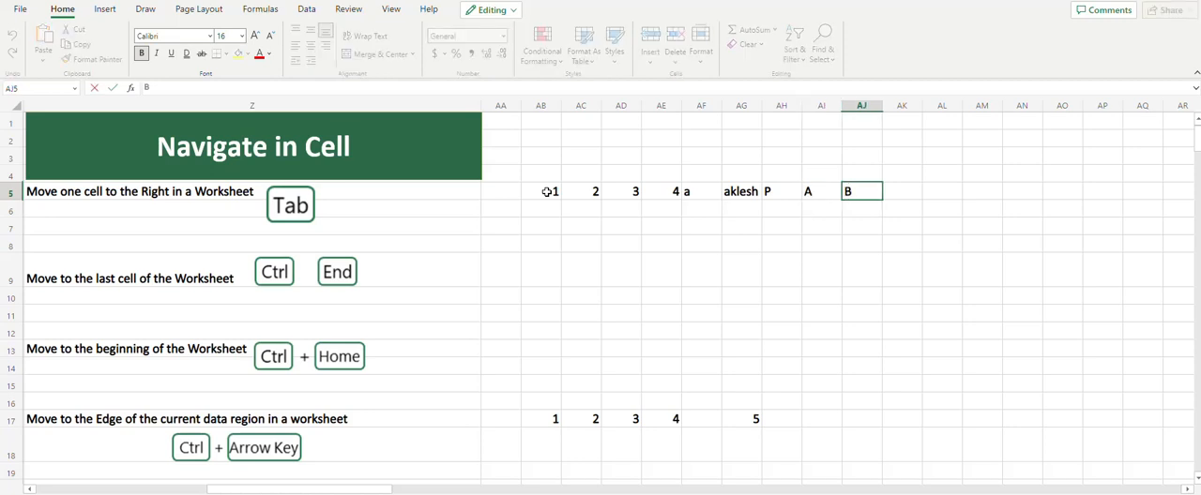
pyautogui.press('Tab')
pyautogui.press('Tab')
pyautogui.press('Tab')
pyautogui.press('Tab')
pyautogui.press('Tab')
pyautogui.press('Tab')
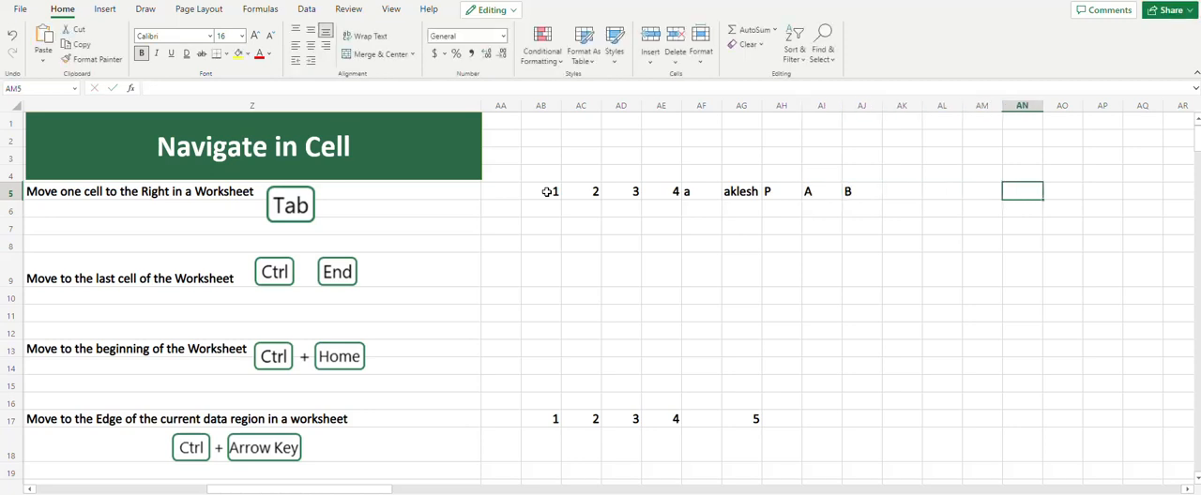
# Move the active cell along row 5 one cell at a time to AQ5 and back to AE5
pyautogui.press('Tab')
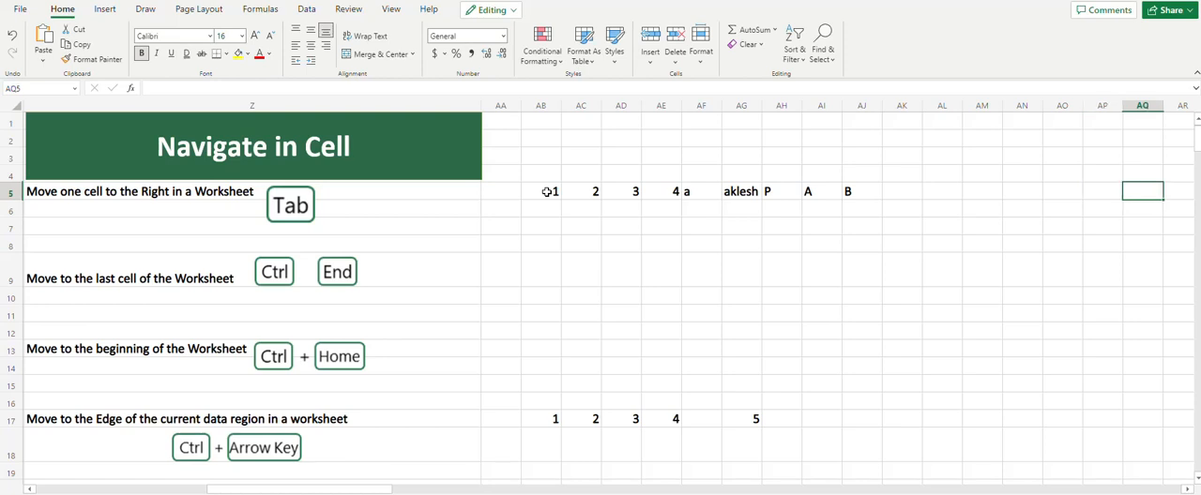
pyautogui.hotkey('shift', 'Tab')
pyautogui.hotkey('shift', 'Tab')
pyautogui.hotkey('shift', 'Tab')
pyautogui.press('Tab')
pyautogui.press('Tab')
pyautogui.press('Tab')
pyautogui.hotkey('shift', 'Tab')
pyautogui.hotkey('shift', 'Tab')
pyautogui.hotkey('shift', 'Tab')
pyautogui.hotkey('shift', 'Tab')
pyautogui.hotkey('shift', 'Tab')
pyautogui.hotkey('shift', 'Tab')
pyautogui.hotkey('shift', 'Tab')
pyautogui.hotkey('shift', 'Tab')
pyautogui.hotkey('shift', 'Tab')
pyautogui.hotkey('shift', 'Tab')
pyautogui.hotkey('shift', 'Tab')
pyautogui.hotkey('shift', 'Tab')
pyautogui.hotkey('shift', 'Tab')
pyautogui.hotkey('shift', 'Tab')
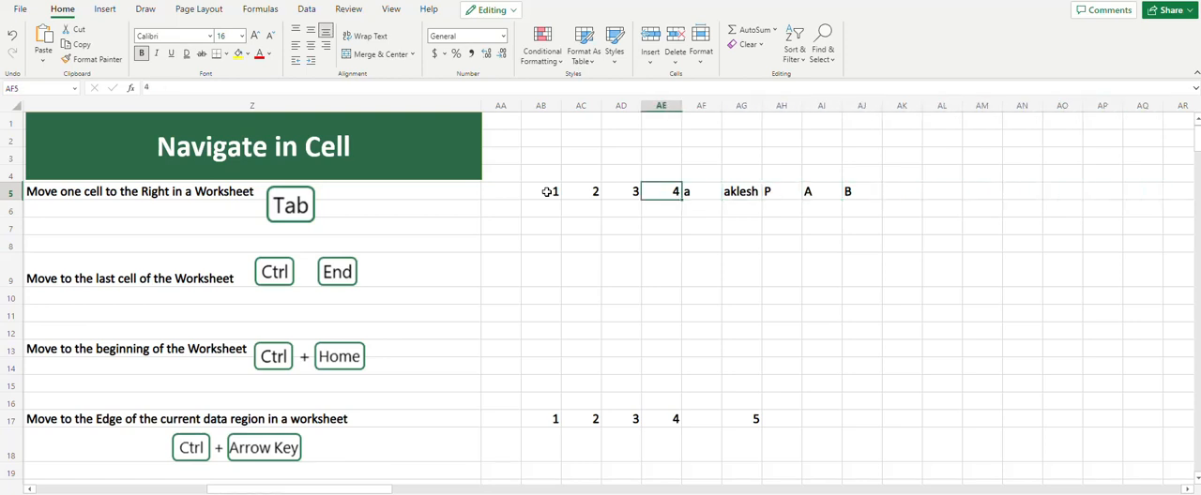
# Move the active cell down to row 9 and step back cell by cell to AA9
pyautogui.press('Down')
pyautogui.press('Down')
pyautogui.press('Down')
pyautogui.press('Down')
pyautogui.press('Down')
pyautogui.press('Up')
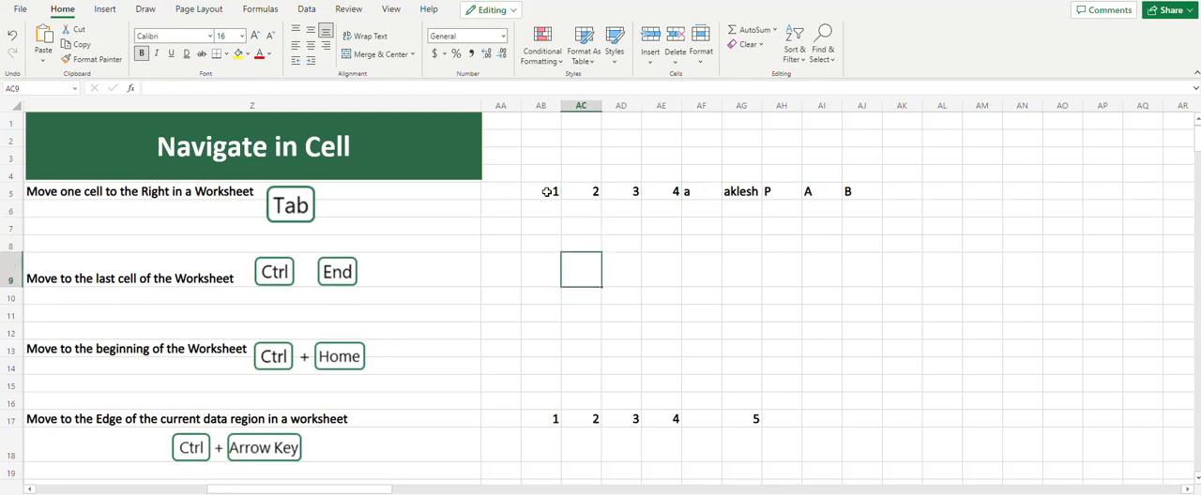
pyautogui.hotkey('shift', 'Tab')
pyautogui.hotkey('shift', 'Tab')
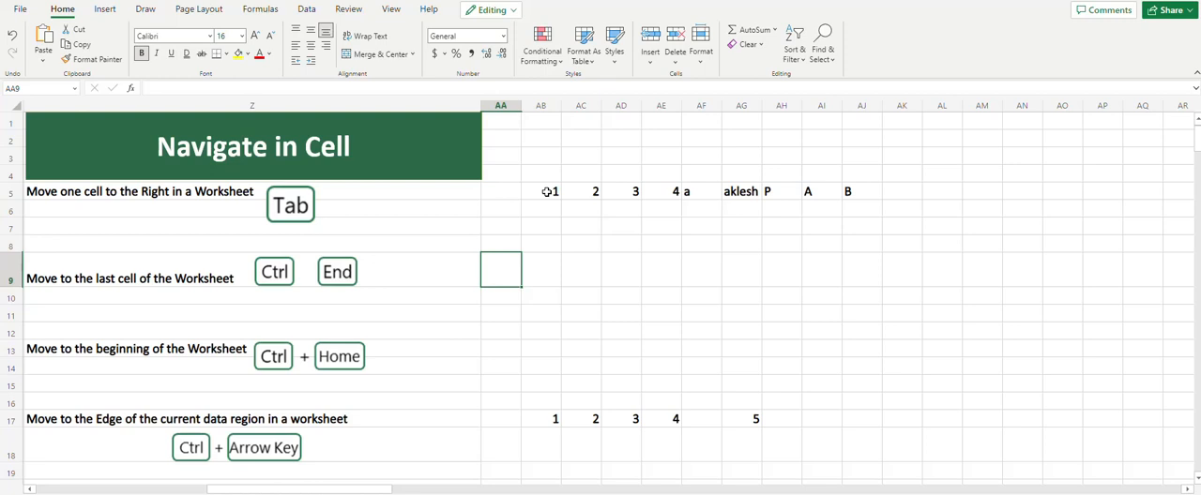
# Move the active cell down to AA12 and jump to the beginning of the worksheet
pyautogui.press('Down')
pyautogui.press('Down')
pyautogui.press('Down')
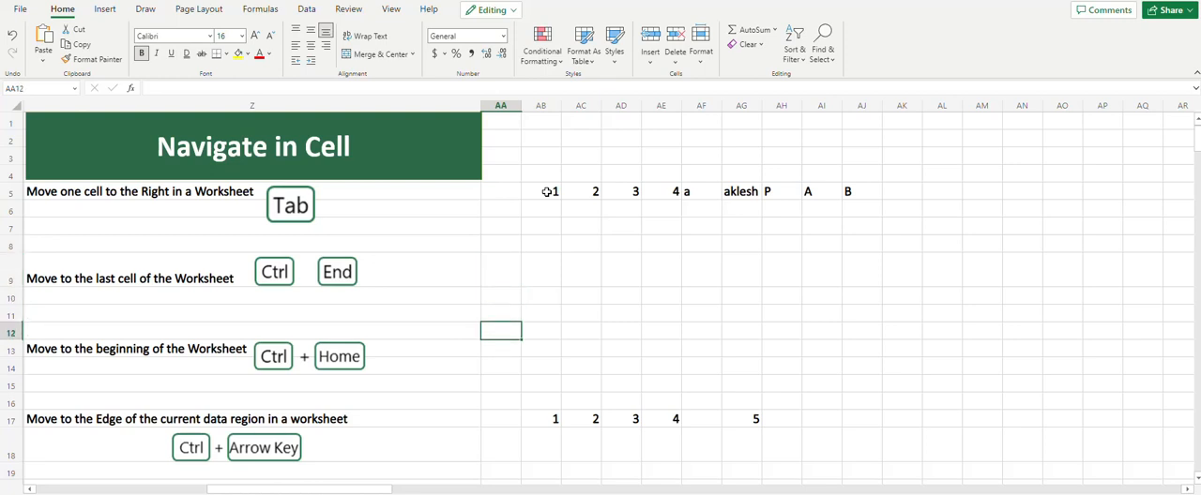
pyautogui.hotkey('ctrl', 'Home')
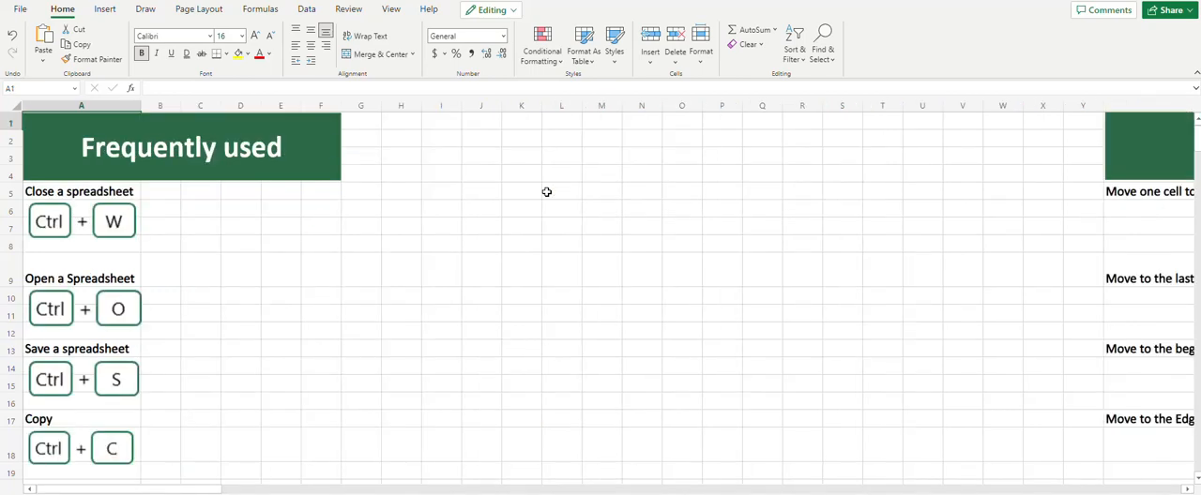
# Jump from AB17 to the data region edges AE17 and AG17, and return to AB17 the same way
pyautogui.hscroll(5, 546, 192)
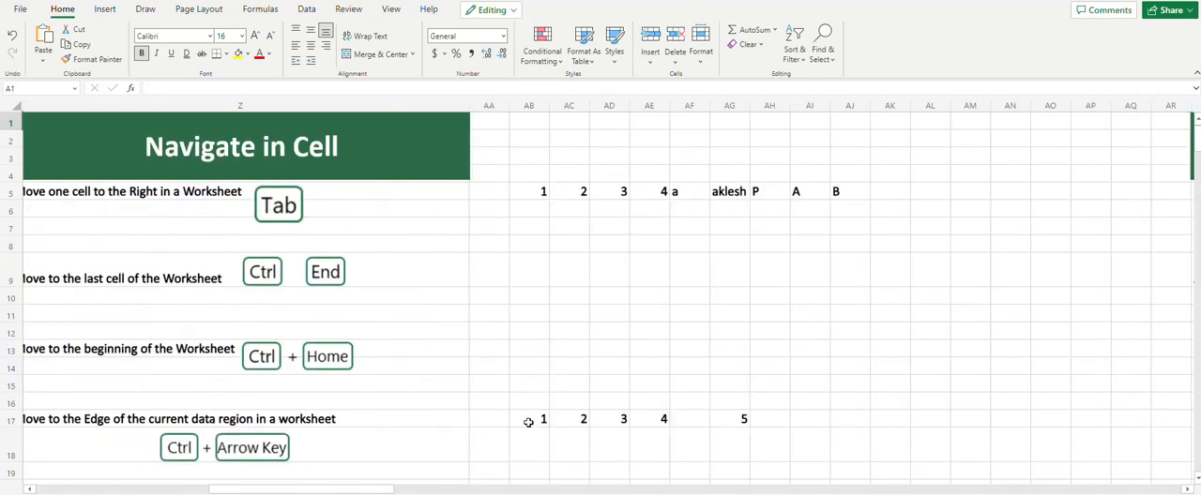
pyautogui.click(528, 422)
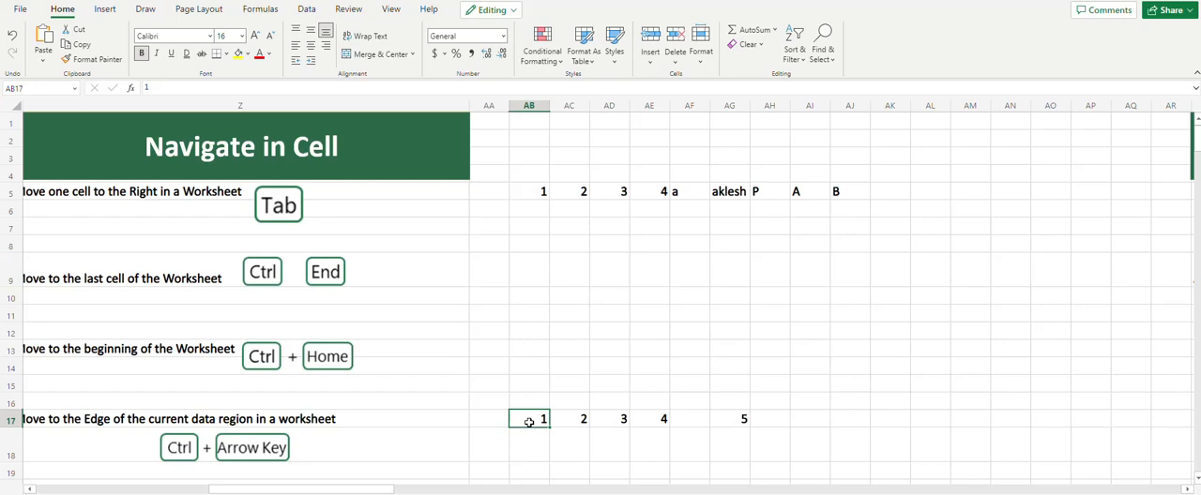
pyautogui.hotkey('ctrl', 'Right')
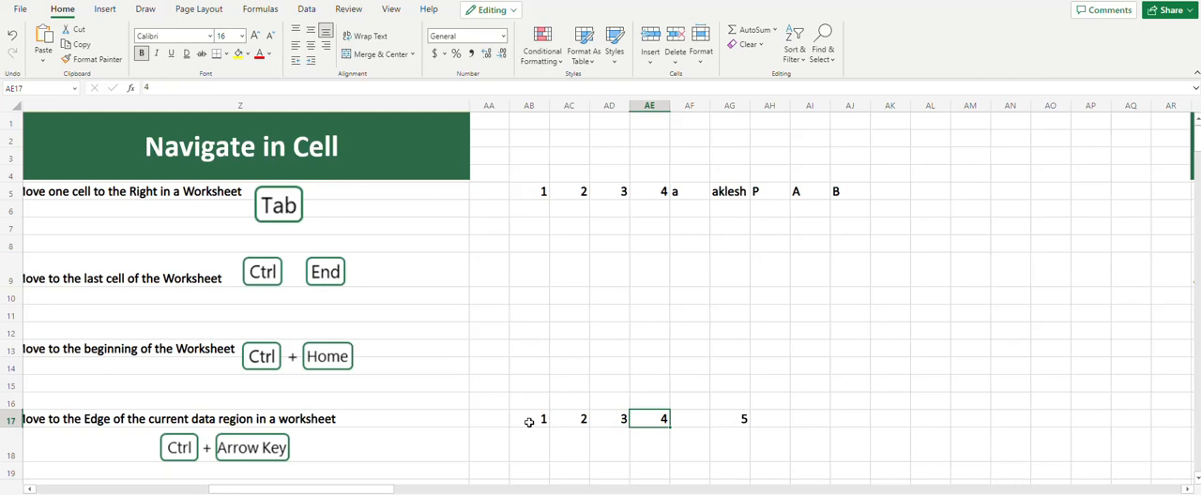
pyautogui.hotkey('ctrl', 'Right')
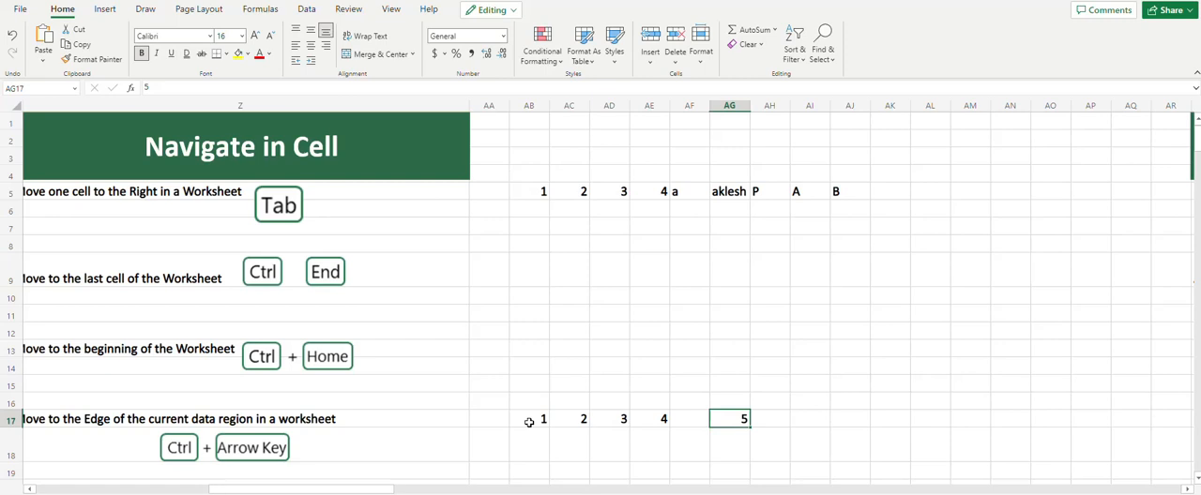
pyautogui.hotkey('ctrl', 'Left')
pyautogui.hotkey('ctrl', 'Left')
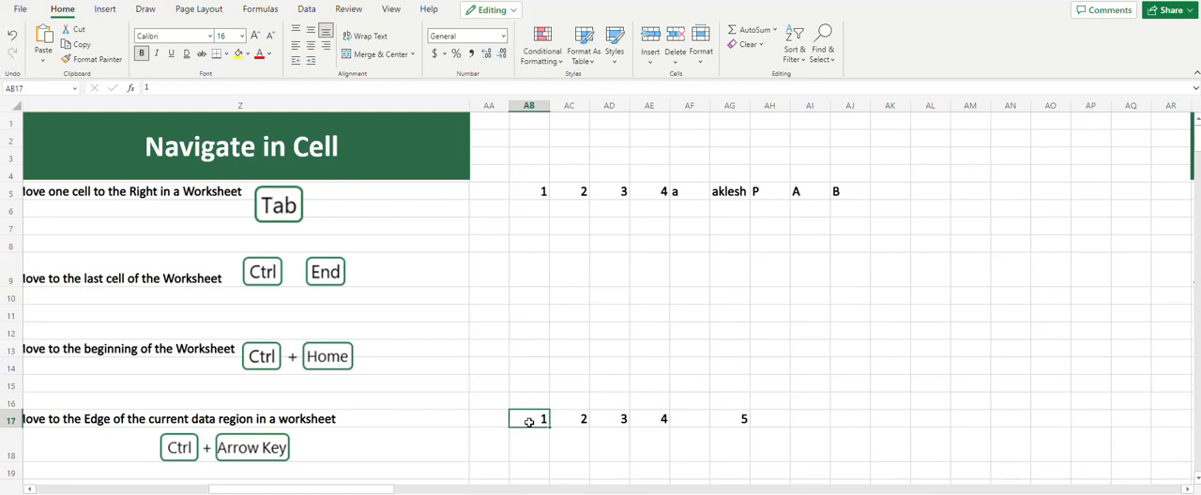
# Extend the selection from cell AA22 to the last used cell of the worksheet
pyautogui.scroll(-3, 530, 422)
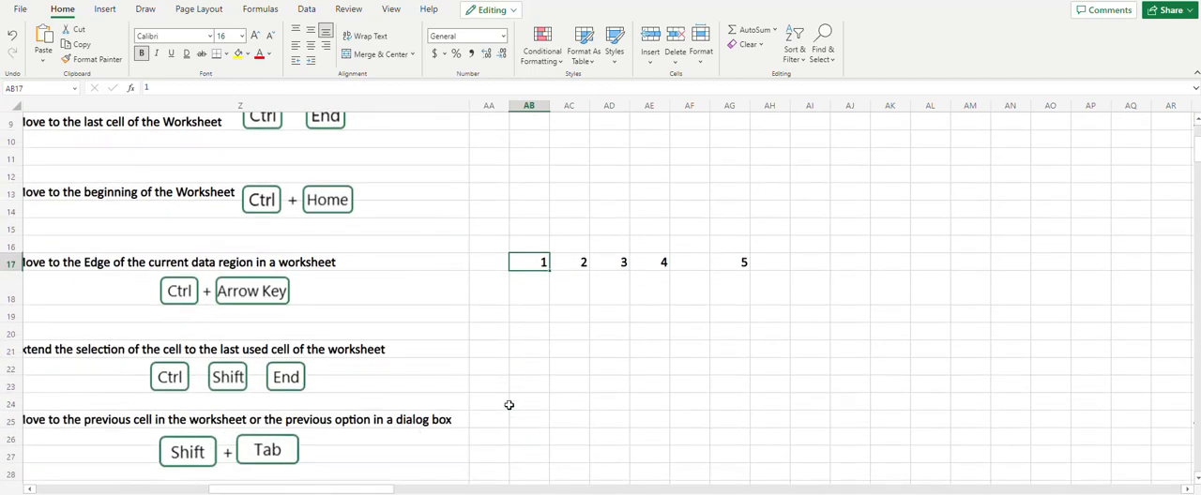
pyautogui.click(501, 369)
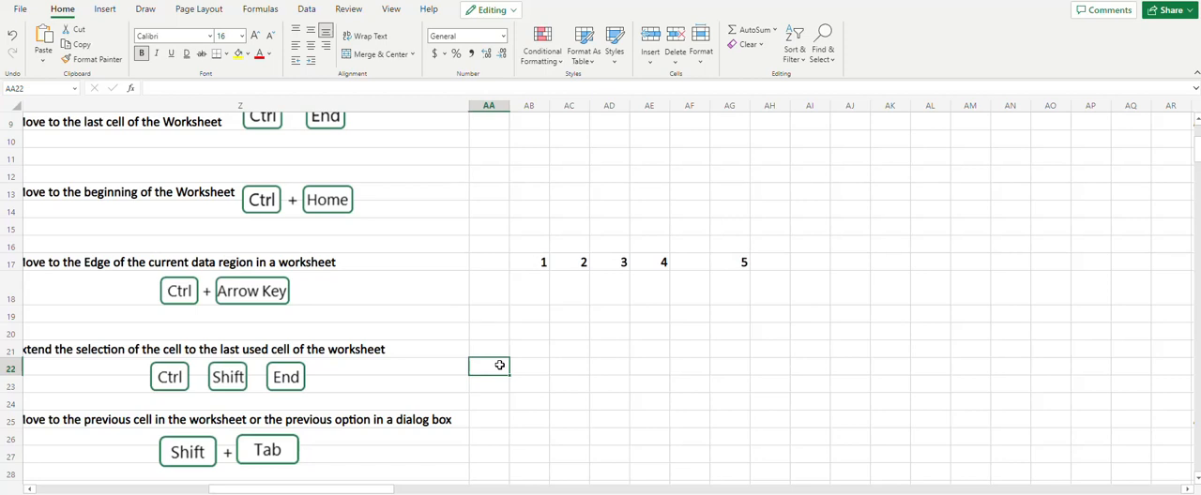
pyautogui.hotkey('ctrl', 'shift', 'End')
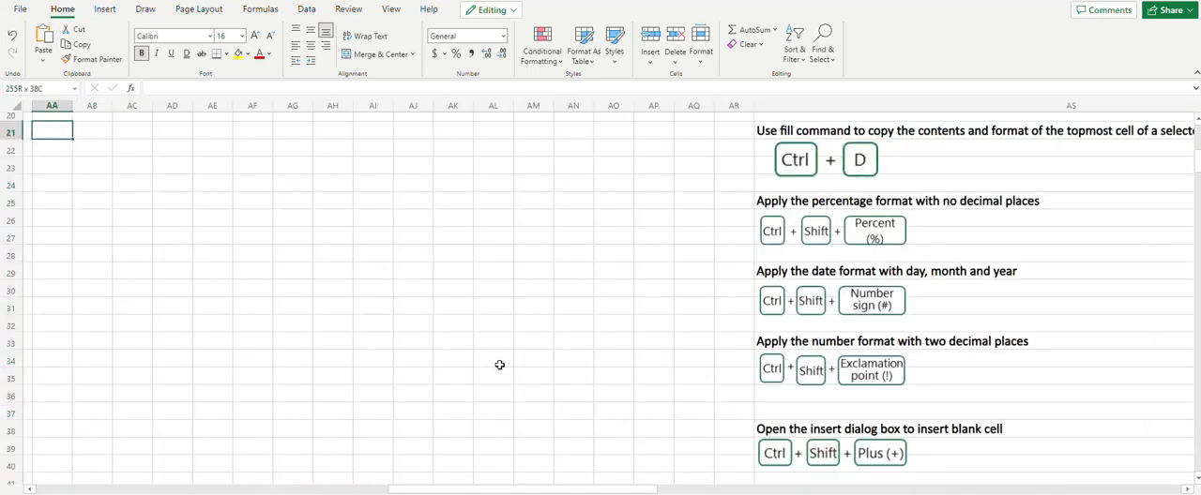
# Move the active cell to AE25 and step back through the previous cells to AB25
pyautogui.hotkey('shift', 'Tab')
pyautogui.press('Right')
pyautogui.press('Right')
pyautogui.press('Right')
pyautogui.press('Down')
pyautogui.press('Down')
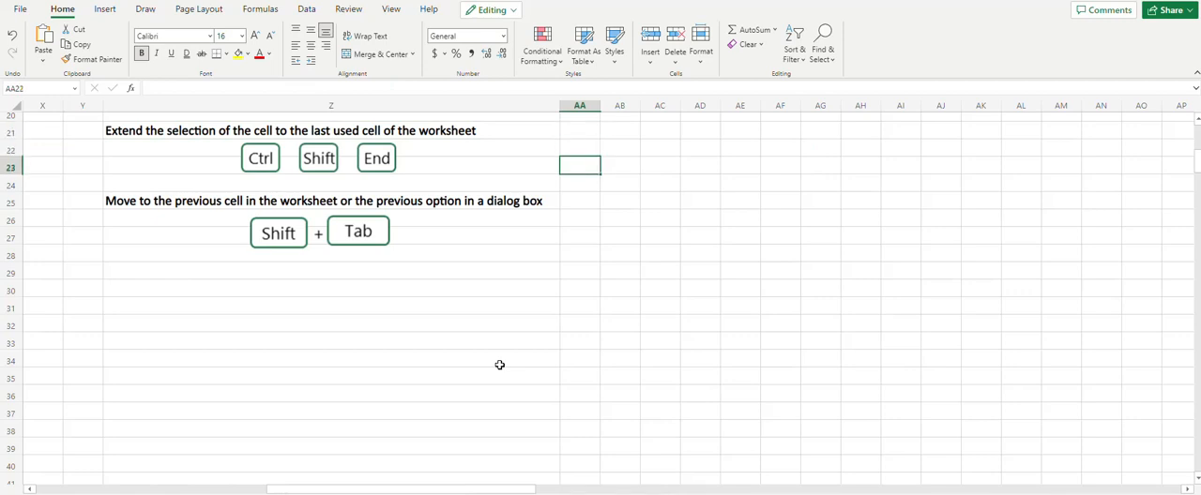
pyautogui.press('Right')
pyautogui.press('Down')
pyautogui.press('Down')
pyautogui.press('Right')
pyautogui.press('Right')
pyautogui.press('Right')
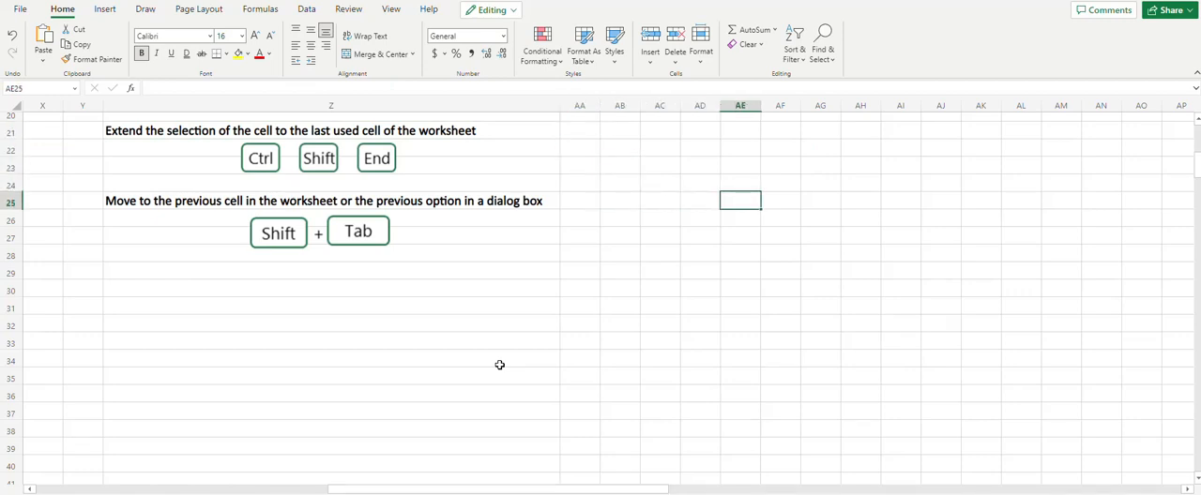
pyautogui.hotkey('shift', 'Tab')
pyautogui.hotkey('shift', 'Tab')
pyautogui.hotkey('shift', 'Tab')
pyautogui.hotkey('shift', 'Tab')
pyautogui.hotkey('shift', 'Tab')
pyautogui.hotkey('shift', 'Tab')
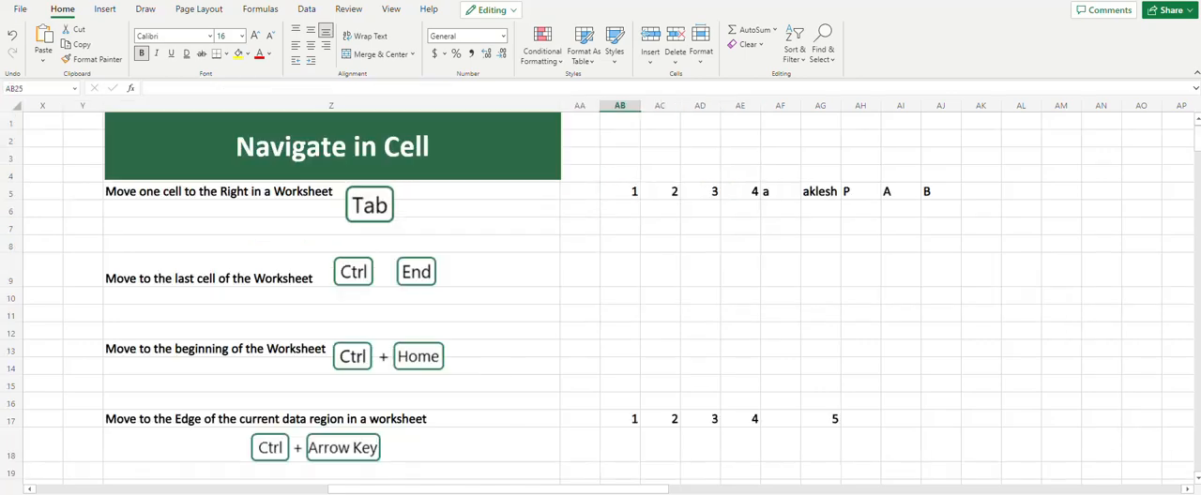
# Enter 1000 in cell AT6 of the Format in a Cell section
pyautogui.moveTo(493, 490); pyautogui.dragTo(857, 489)
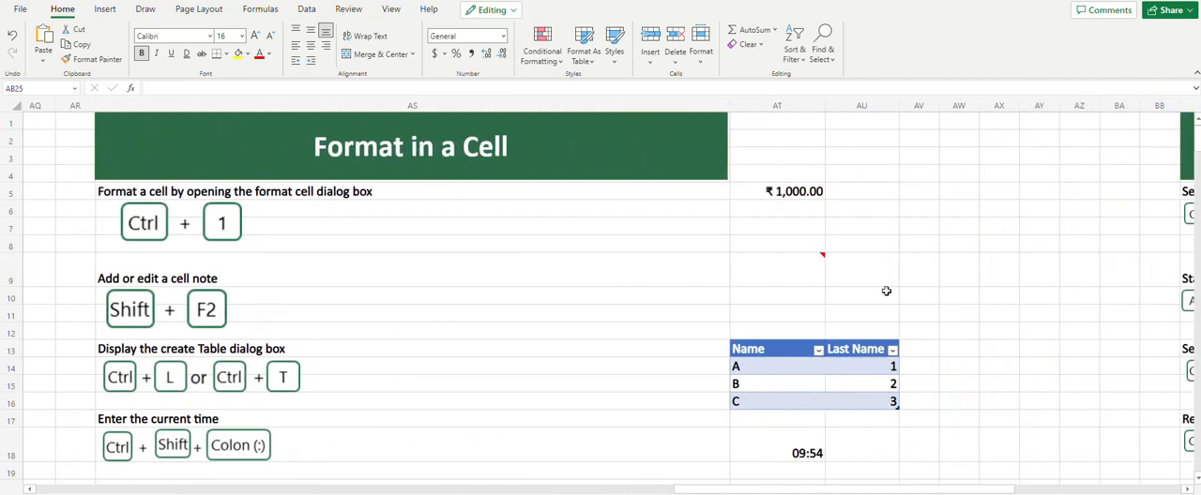
pyautogui.click(766, 205)
pyautogui.write('1000')
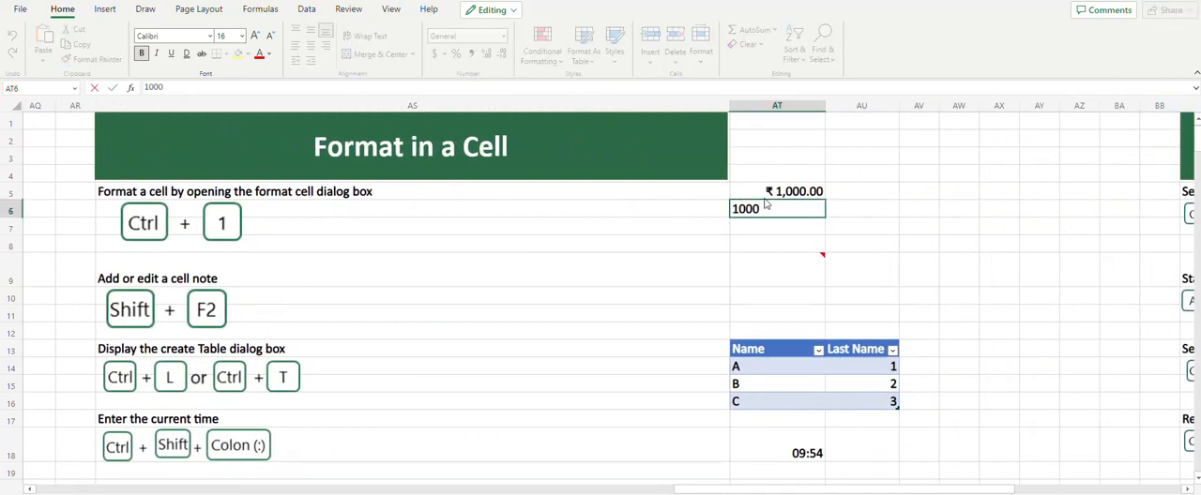
pyautogui.press('Return')
# Format cell AT6 as Currency with the ₹ symbol and two decimal places through the Number Format dialog
pyautogui.click(766, 203)
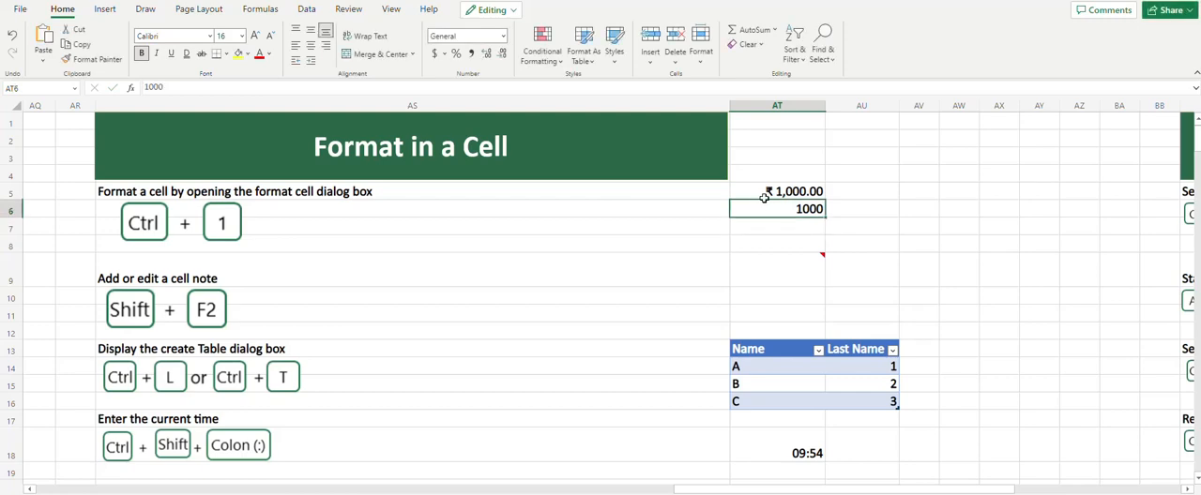
pyautogui.hotkey('ctrl', '1')
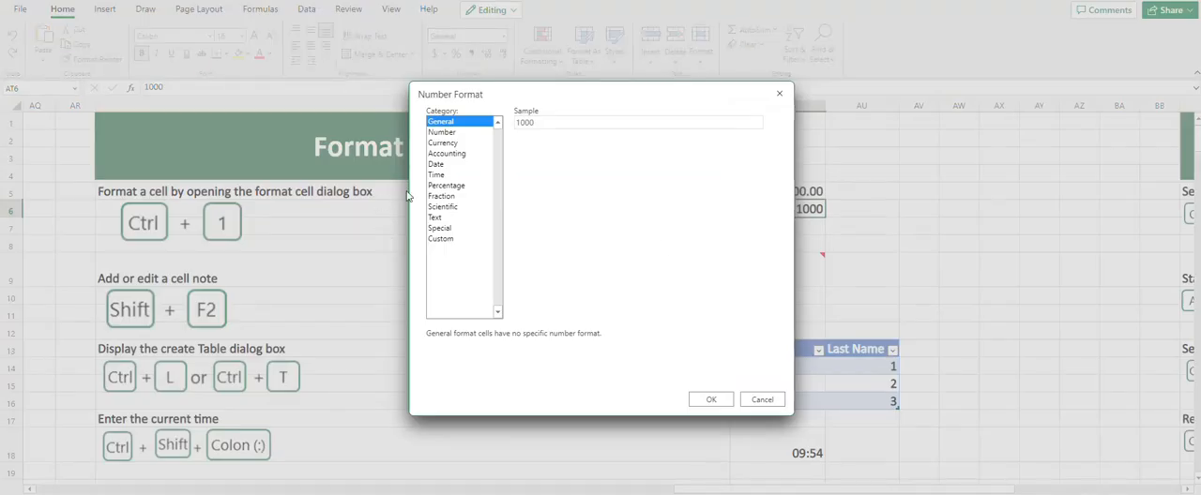
pyautogui.click(443, 144)
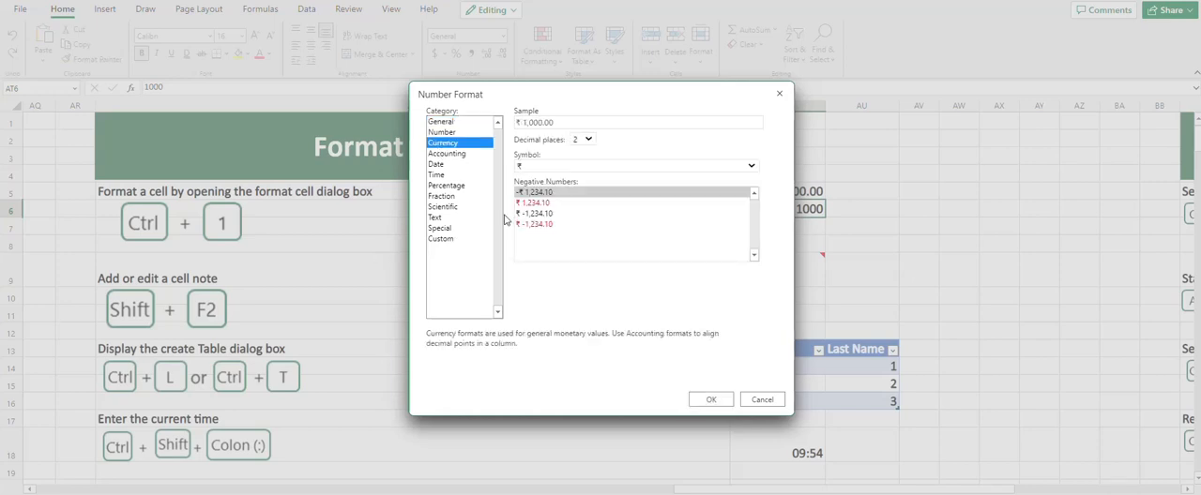
pyautogui.click(711, 399)
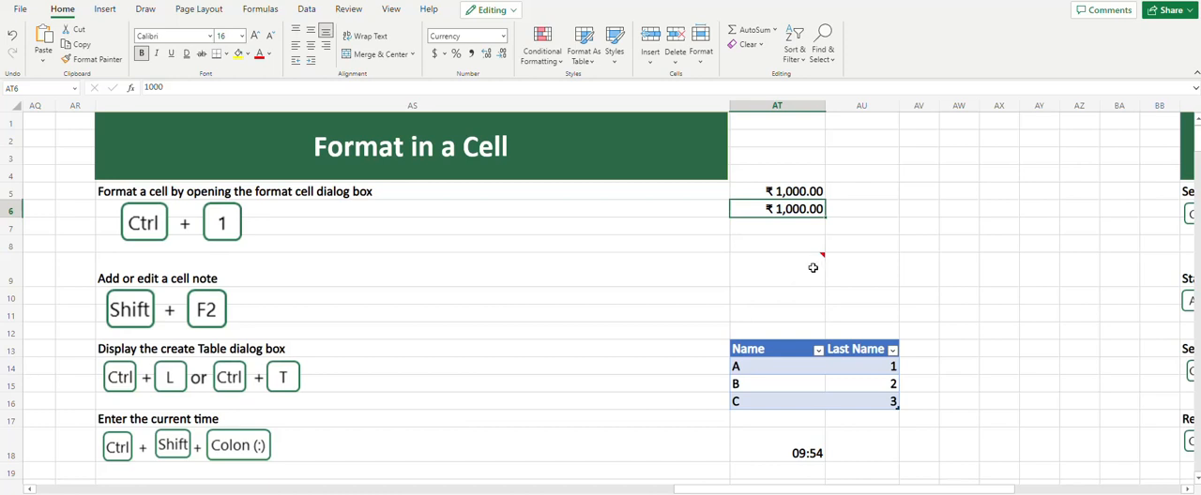
# Append a few characters to the end of the note on cell AT9
pyautogui.click(812, 269)
pyautogui.moveTo(823, 257)
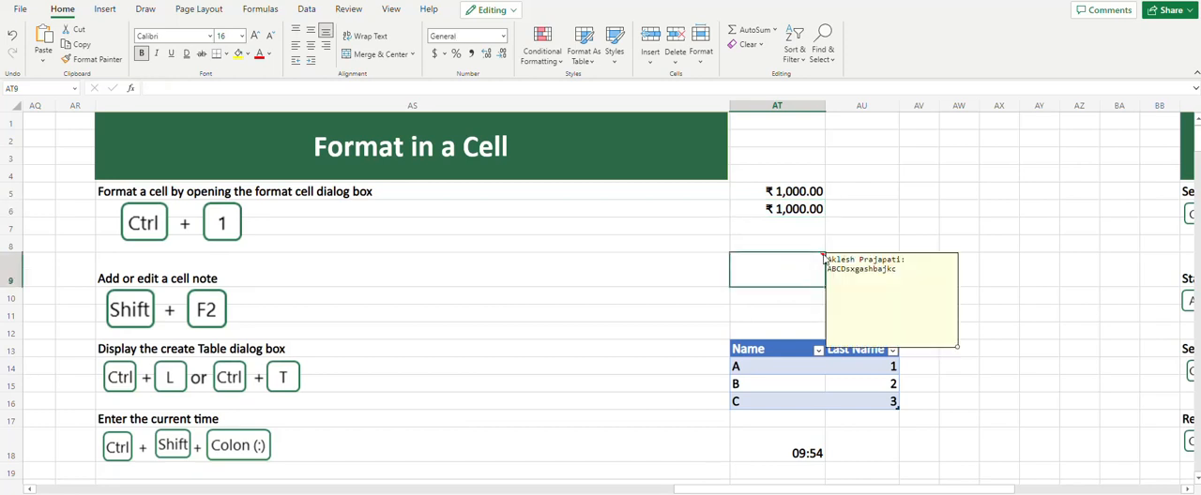
pyautogui.click(906, 269)
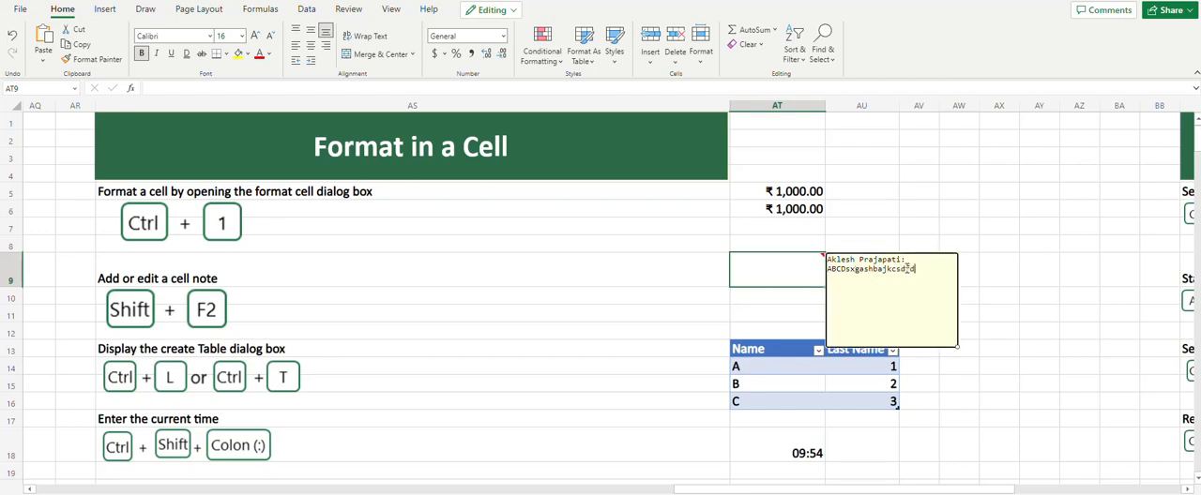
pyautogui.click(893, 229)
# Enter A, B and C in cells AW13 to AW15 and move to cell AX13
pyautogui.scroll(-2, 807, 368)
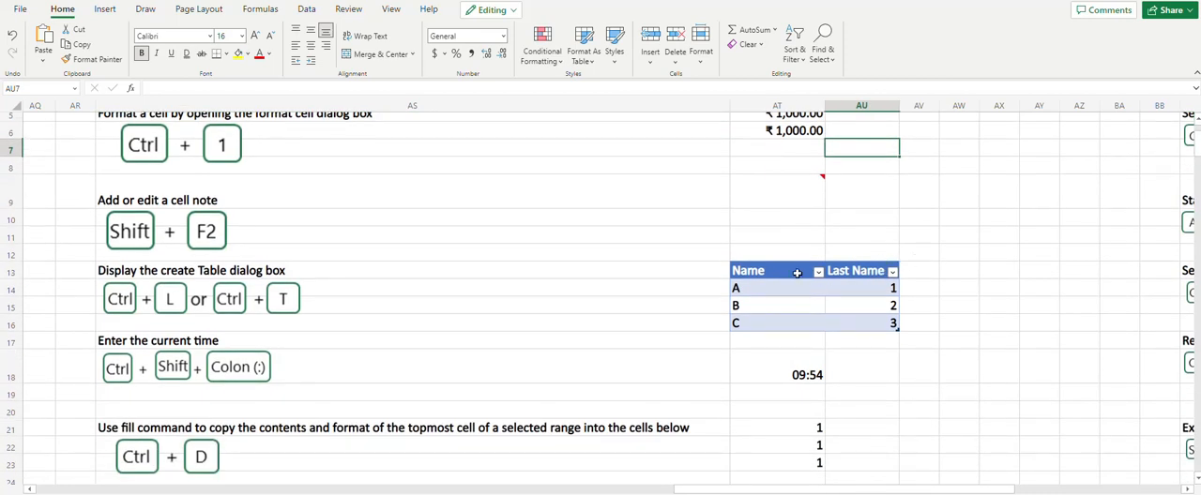
pyautogui.click(946, 269)
pyautogui.write('AB')
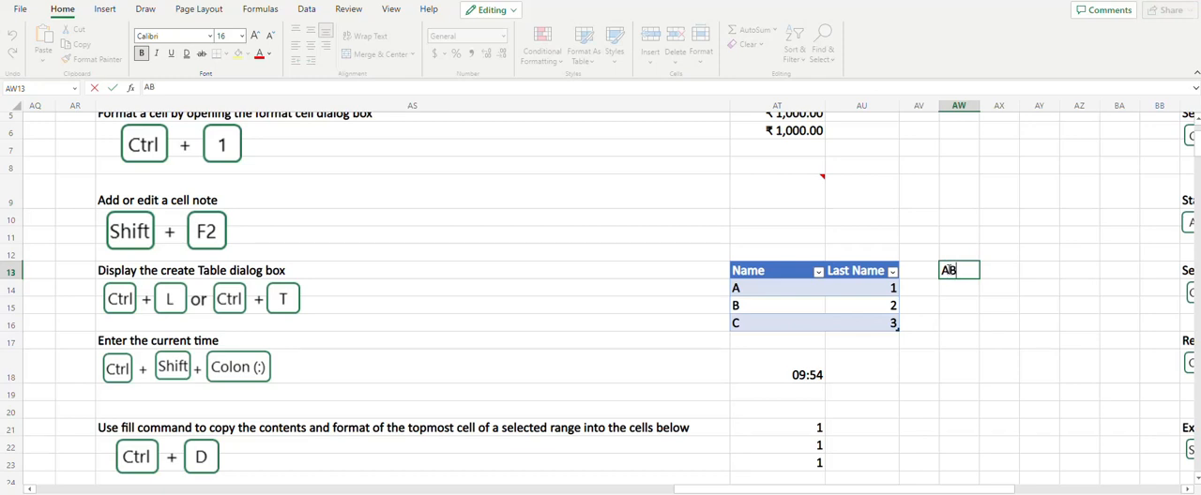
pyautogui.press('BackSpace')
pyautogui.press('Return')
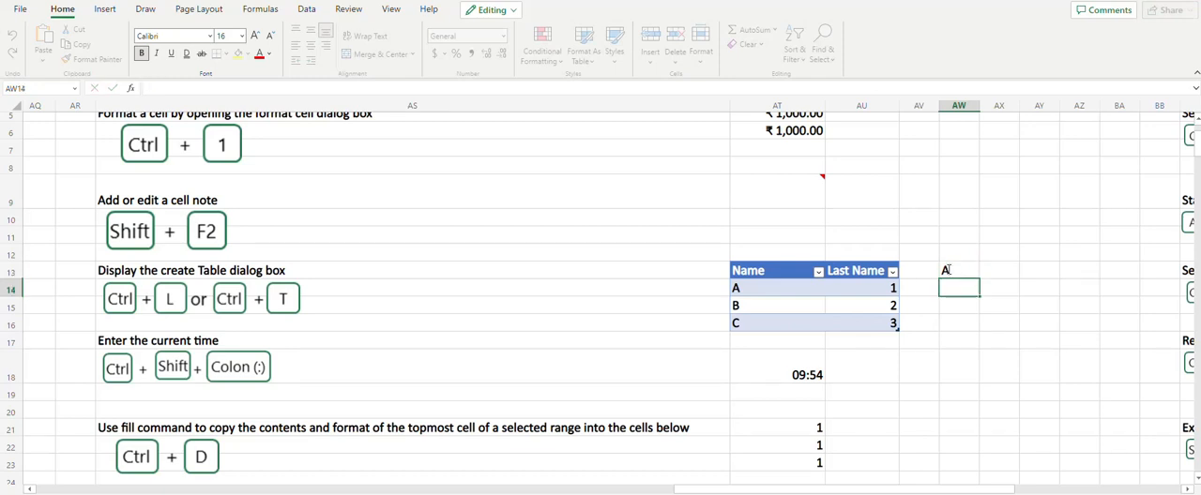
pyautogui.write('B')
pyautogui.press('Return')
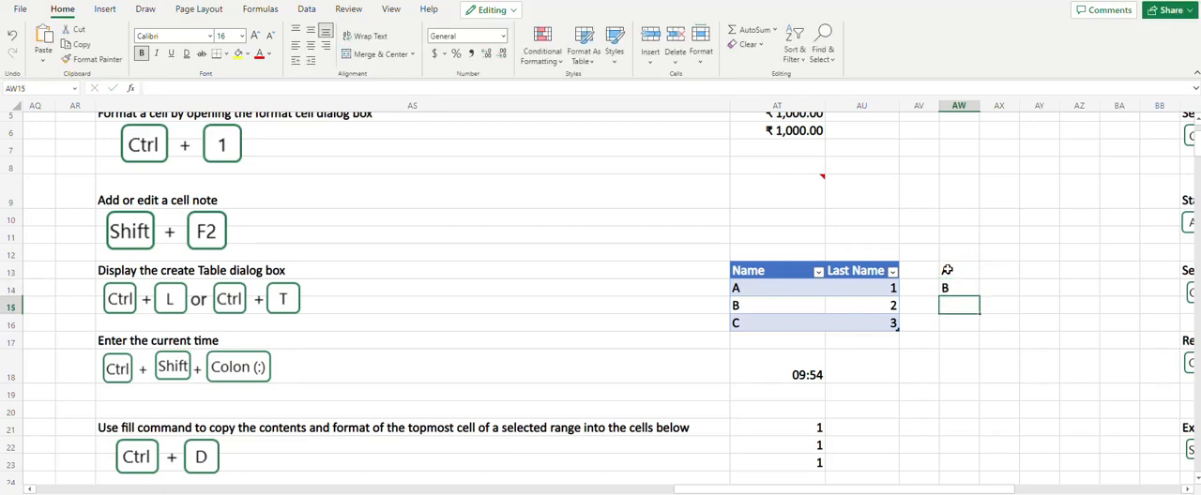
pyautogui.write('C')
pyautogui.press('Up')
pyautogui.press('Right')
pyautogui.press('Right')
pyautogui.press('Up')
pyautogui.press('Left')
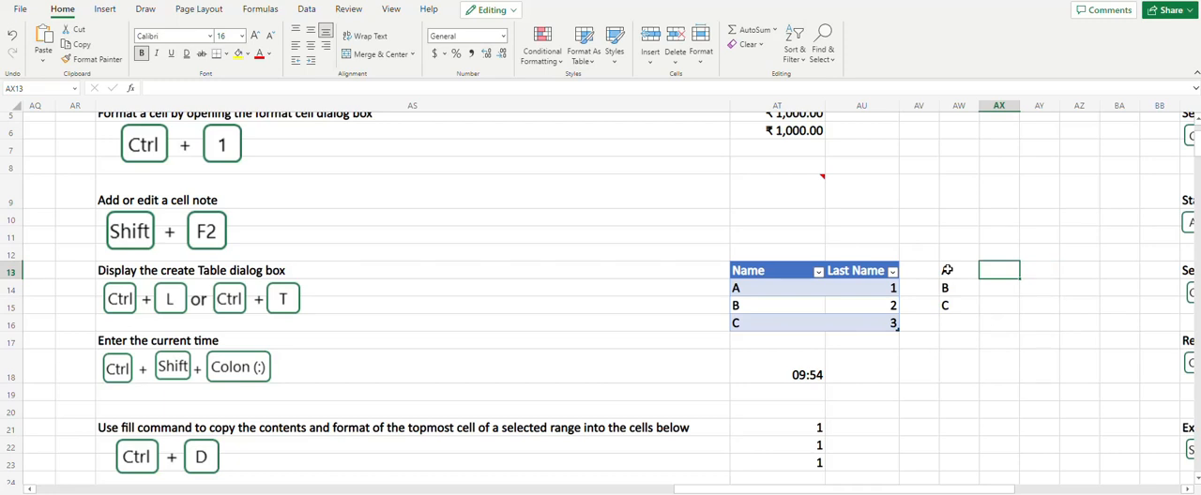
# Enter 1, 2 and 3 in cells AX13 to AX15
pyautogui.write('1')
pyautogui.press('Return')
pyautogui.write('2')
pyautogui.press('Return')
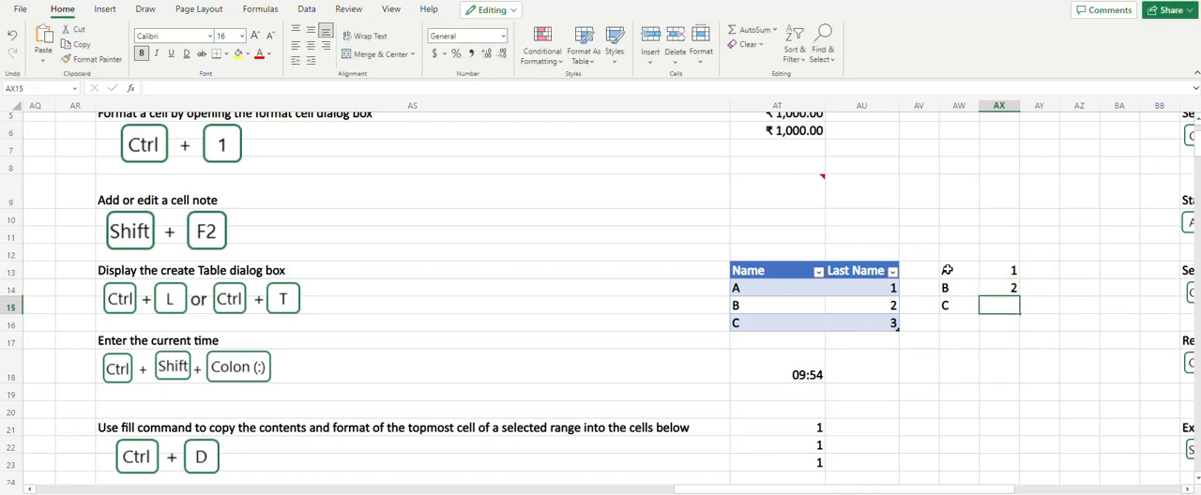
pyautogui.write('3')
# Create a table from range AW13:AX15 without marking the first row as headers
pyautogui.press('Up')
pyautogui.press('Up')
pyautogui.press('Left')
pyautogui.hotkey('shift', 'Right')
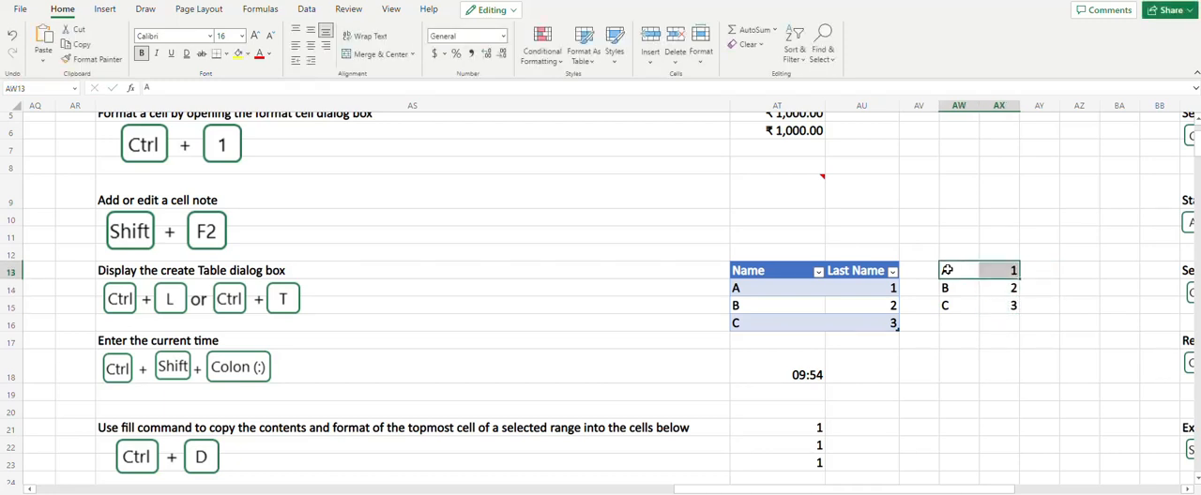
pyautogui.hotkey('shift', 'Down')
pyautogui.hotkey('shift', 'Down')
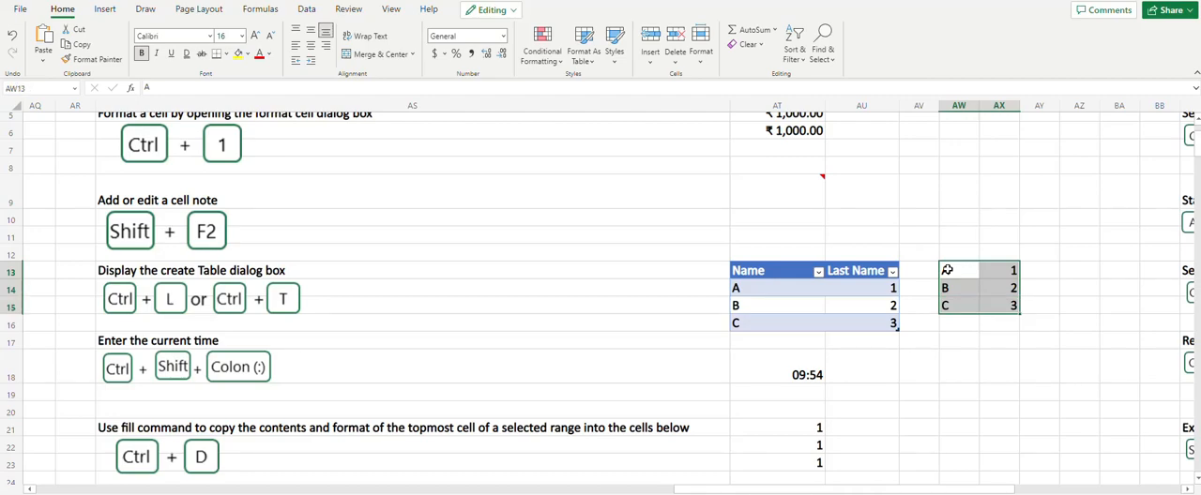
pyautogui.hotkey('ctrl', 't')
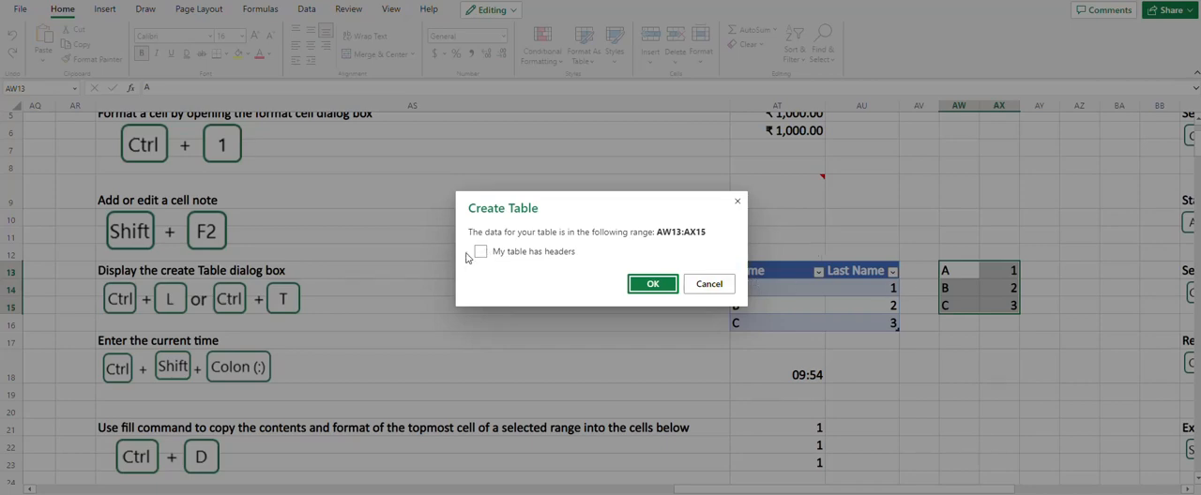
pyautogui.click(642, 290)
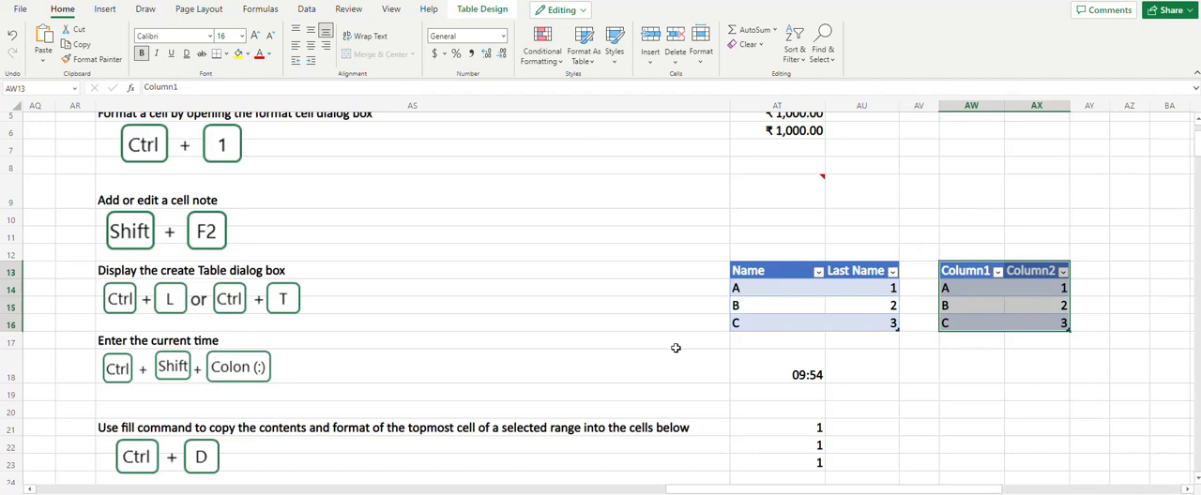
# Insert the current time in cell AU18, beside the existing time entry
pyautogui.scroll(-2, 675, 348)
pyautogui.click(854, 296)
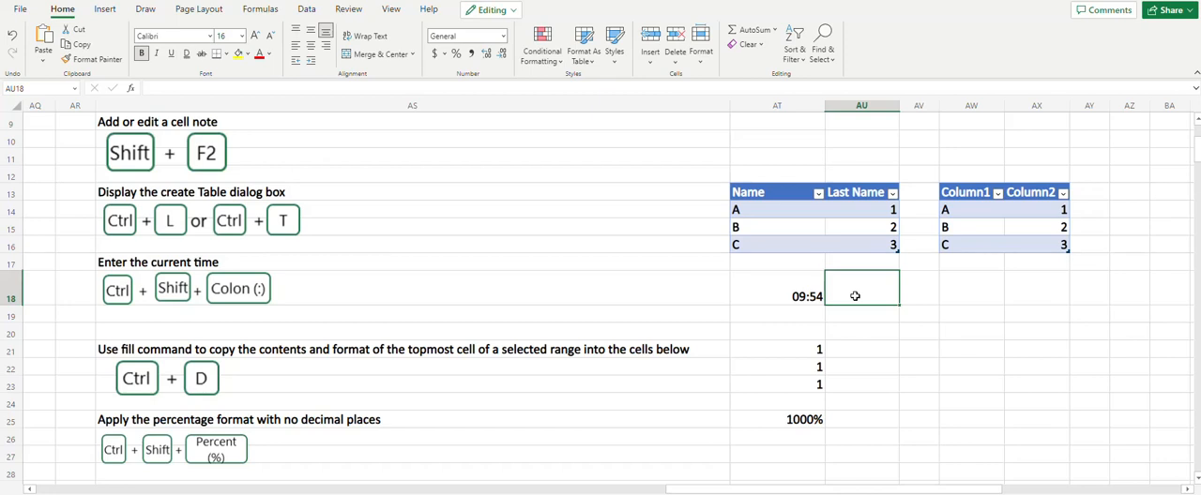
pyautogui.hotkey('ctrl', 'shift', ';')
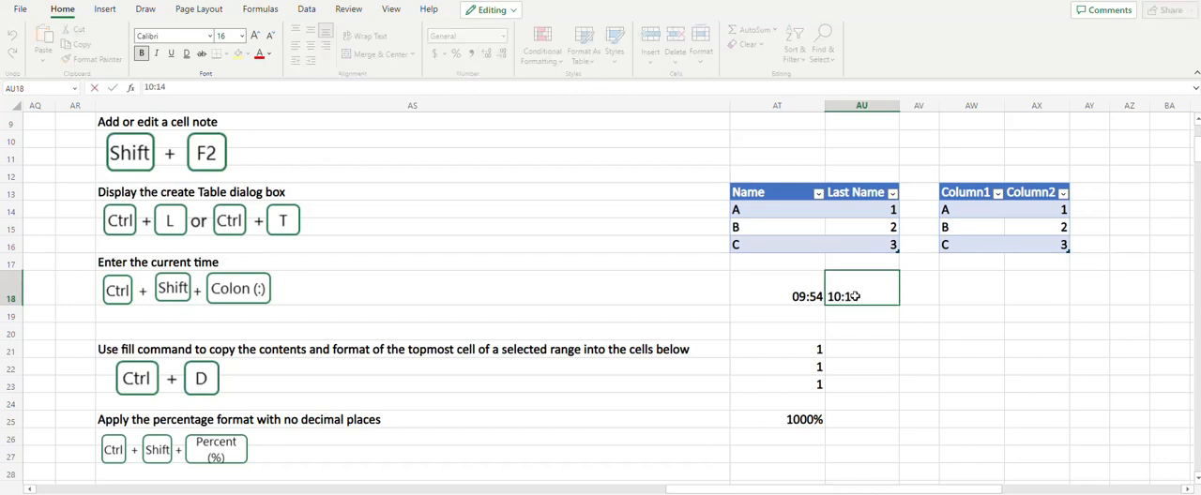
# Enter A in cell AU21 and fill it down through AU24
pyautogui.click(834, 350)
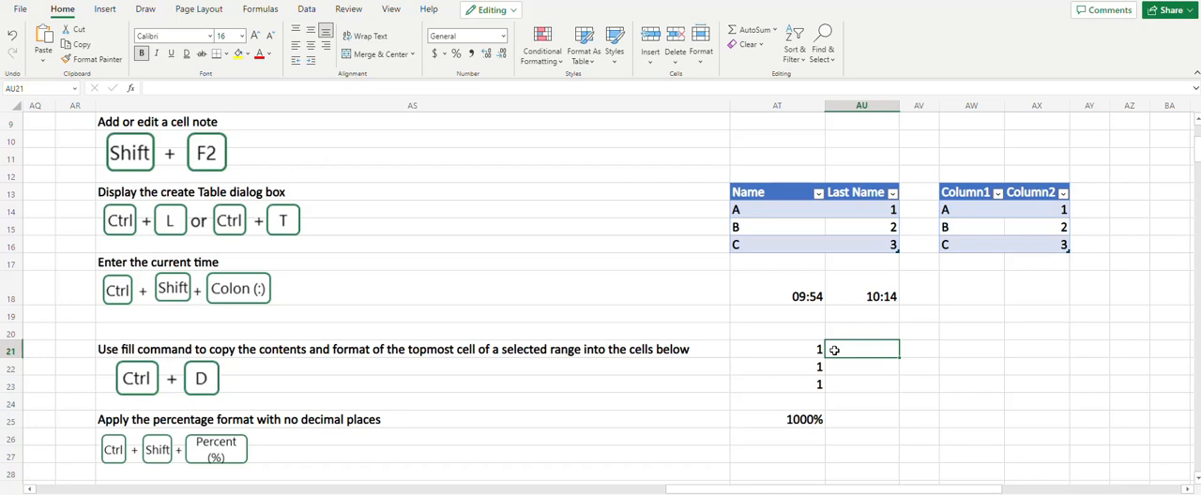
pyautogui.write('A')
pyautogui.press('Return')
pyautogui.press('Up')
pyautogui.hotkey('shift', 'Down')
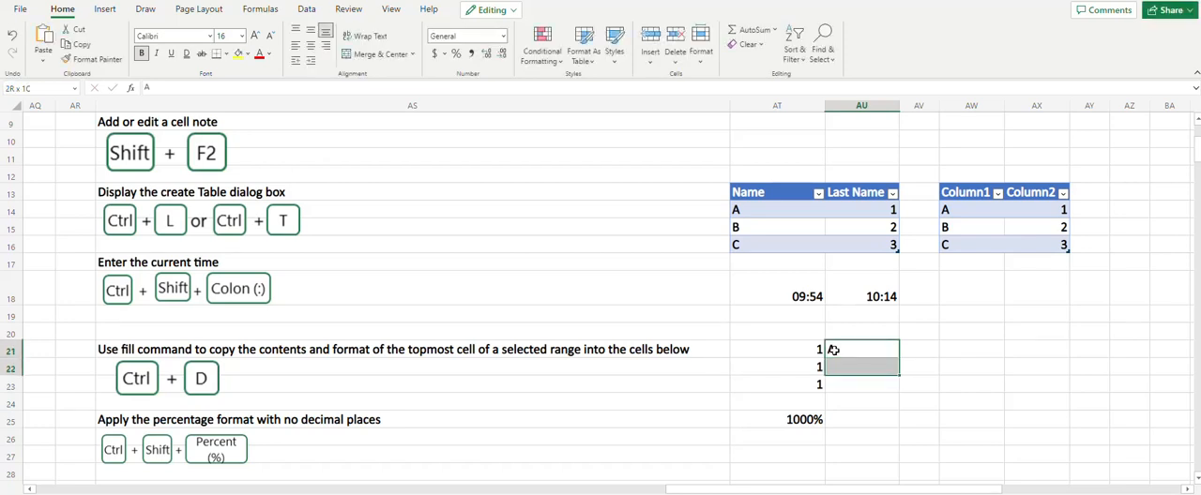
pyautogui.hotkey('shift', 'Down')
pyautogui.hotkey('shift', 'Down')
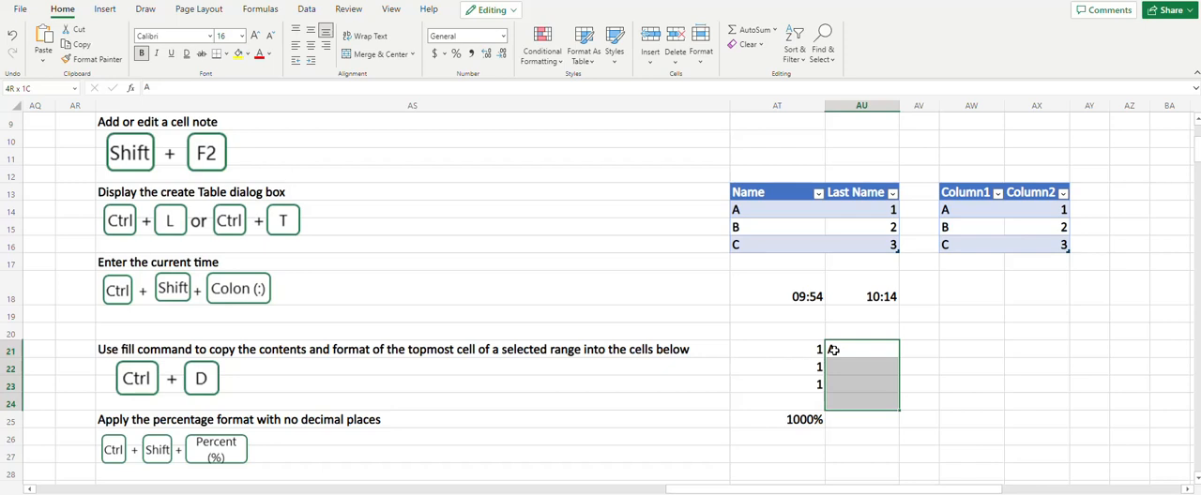
pyautogui.hotkey('ctrl', 'd')
# Enter 10 in cell AT26 and apply the percentage format with no decimal places
pyautogui.scroll(-2, 833, 349)
pyautogui.click(777, 362)
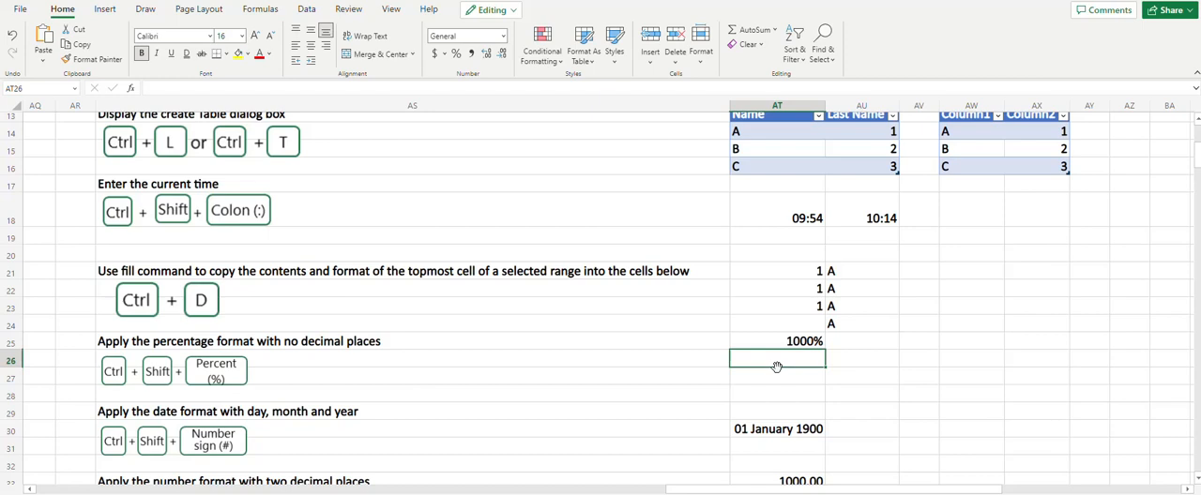
pyautogui.write('10')
pyautogui.press('Return')
pyautogui.click(777, 366)
pyautogui.hotkey('ctrl', 'shift', '5')
# Enter 1 in cell AU30 and apply the date format with day, month and year
pyautogui.scroll(-2, 777, 366)
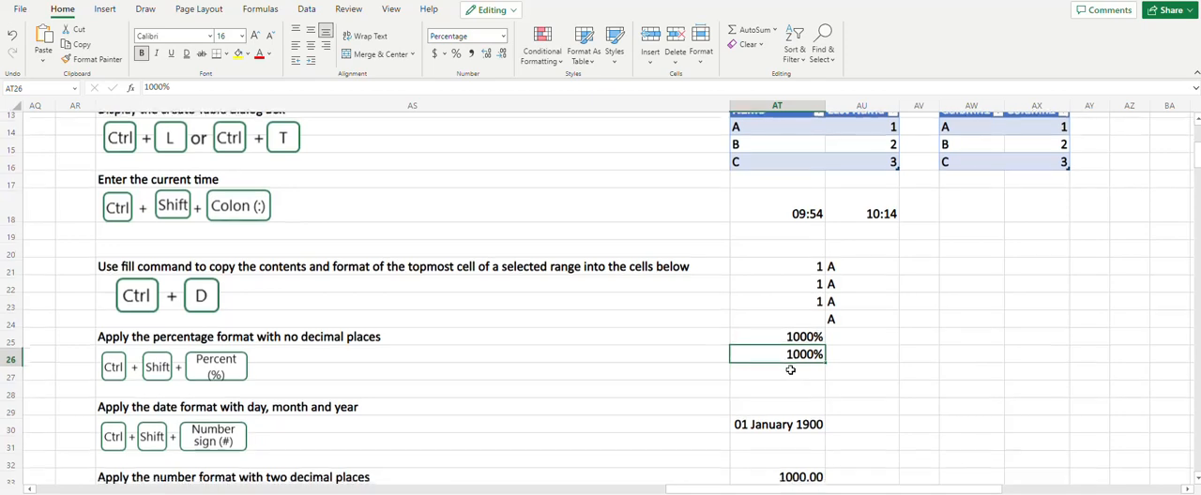
pyautogui.click(845, 362)
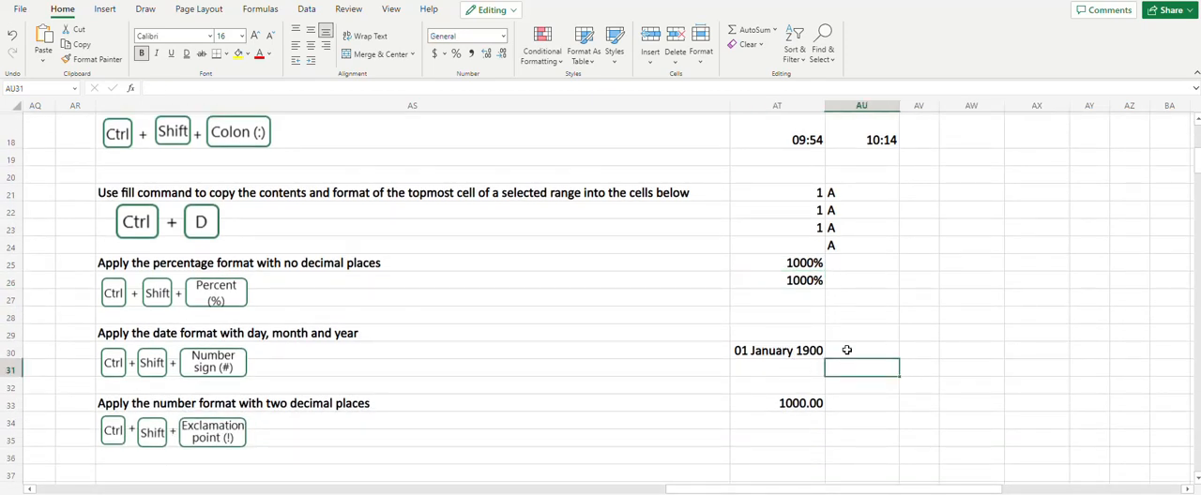
pyautogui.click(850, 351)
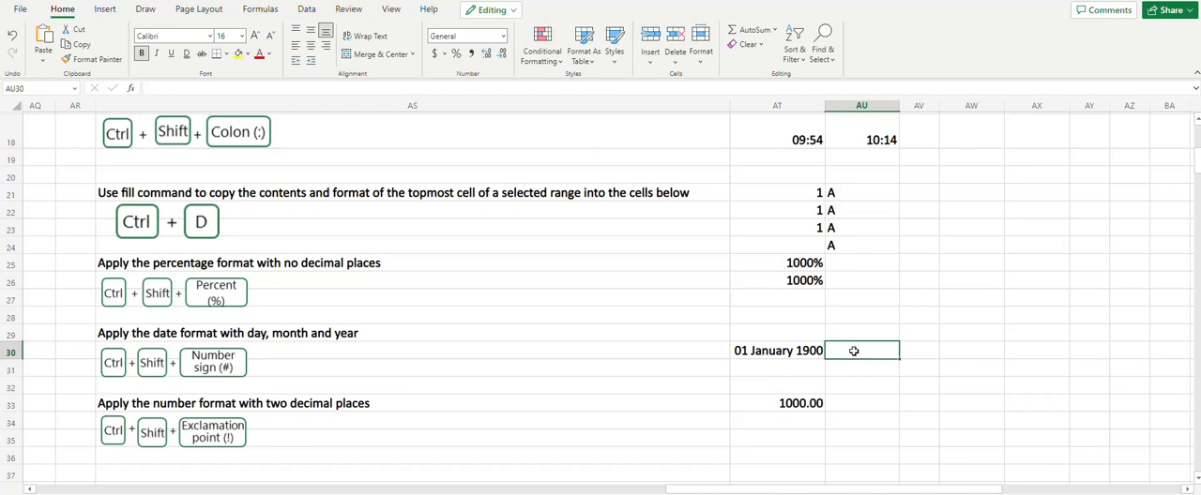
pyautogui.write('1')
pyautogui.press('Return')
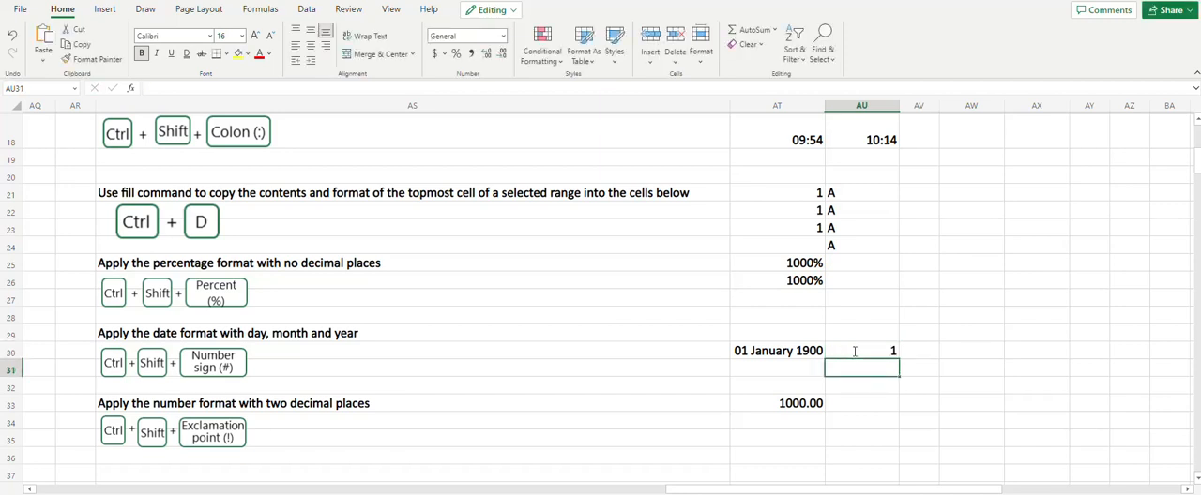
pyautogui.click(854, 350)
pyautogui.hotkey('ctrl', 'shift', '#')
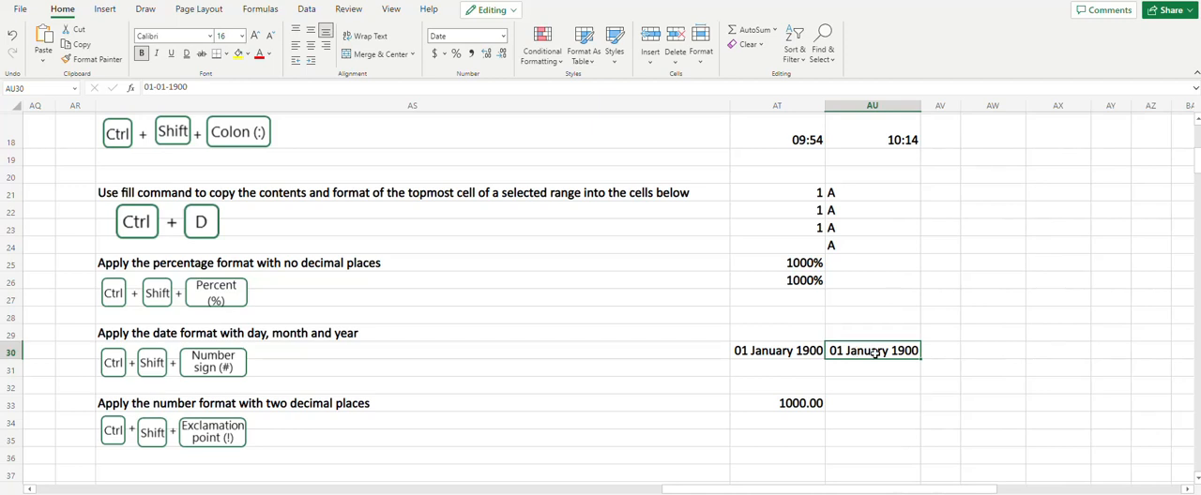
# Enter 200 in cell AU33 and apply the number format with two decimal places
pyautogui.click(852, 402)
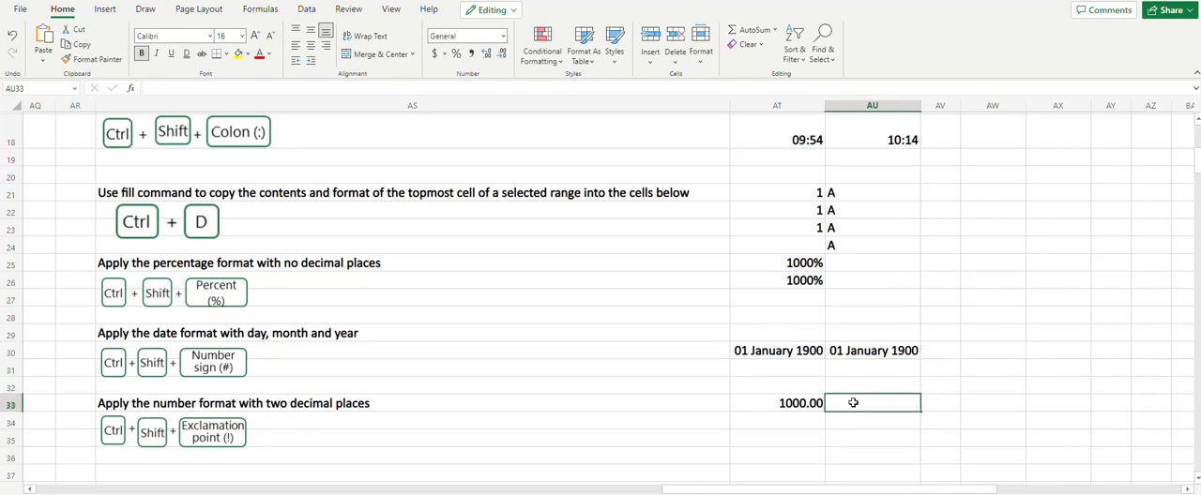
pyautogui.write('200')
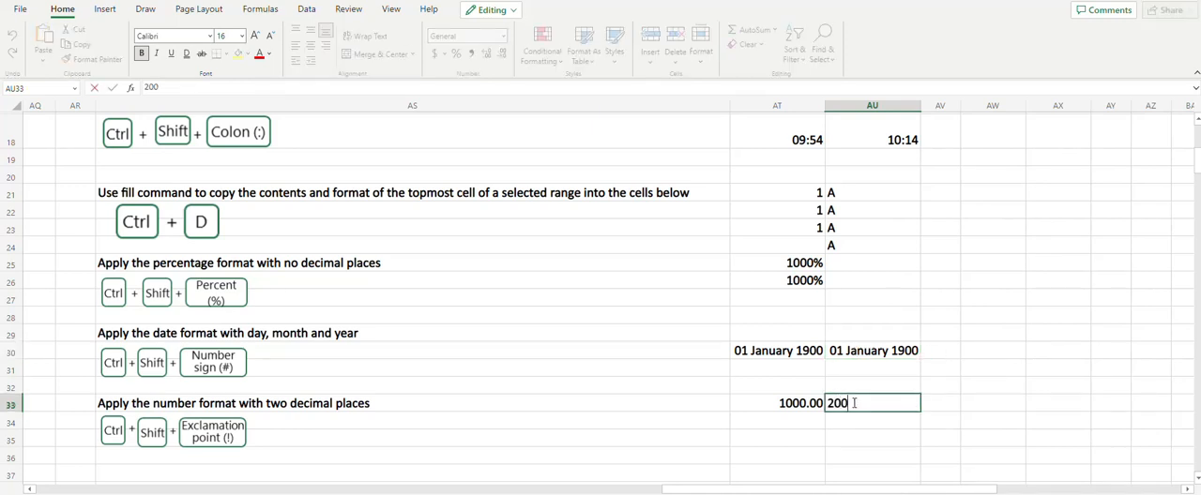
pyautogui.hotkey('ctrl', 'Return')
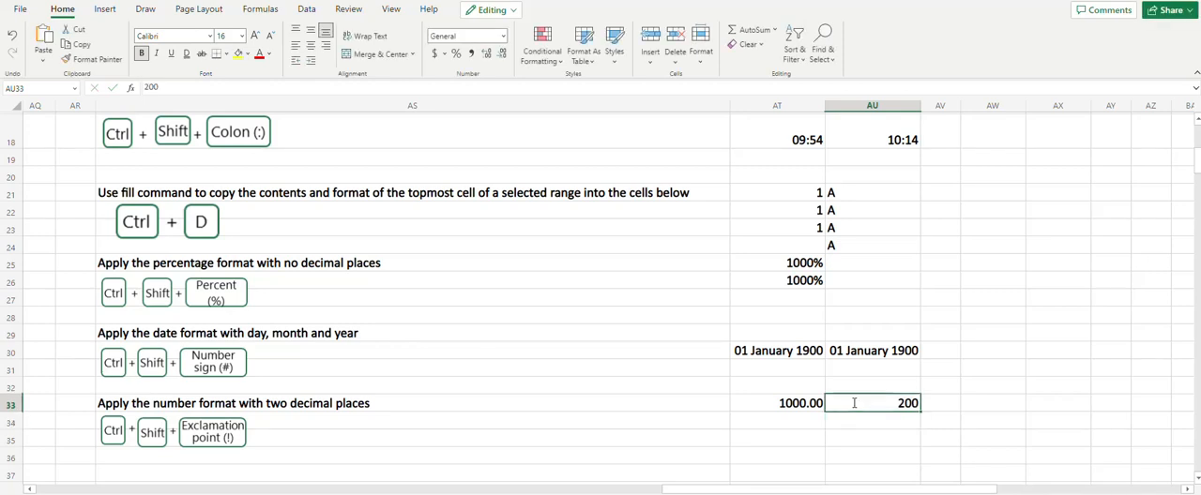
pyautogui.hotkey('ctrl', 'shift', '1')
# Insert a blank cell at AT39 with cells shifted down, and delete it again with cells shifted up
pyautogui.scroll(-1, 816, 436)
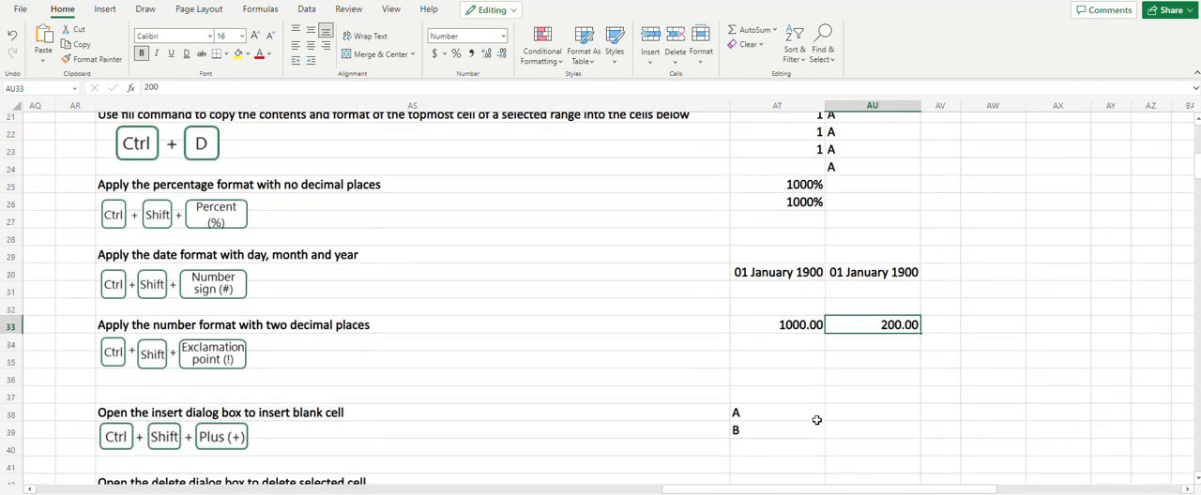
pyautogui.scroll(-3, 814, 424)
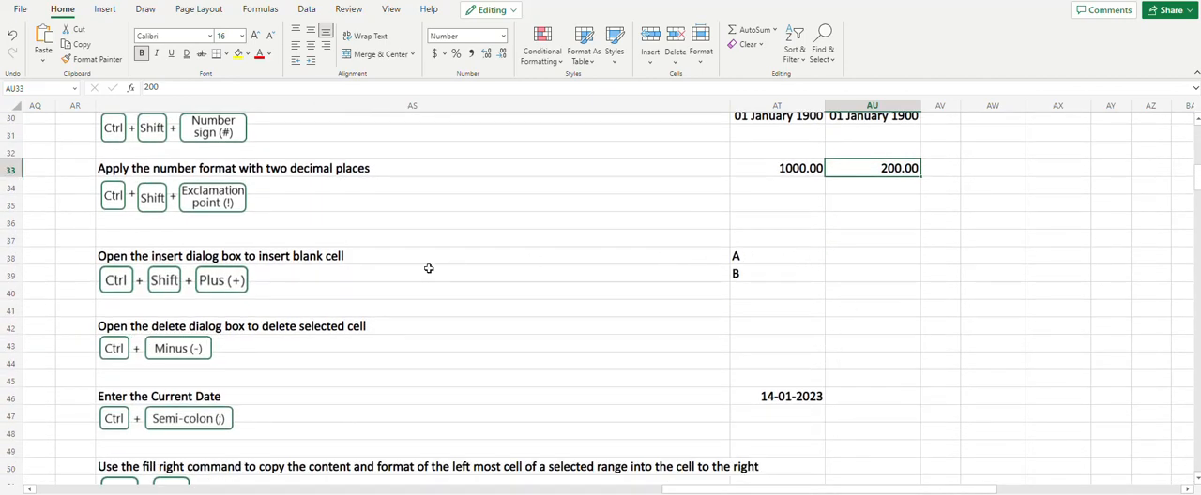
pyautogui.click(742, 273)
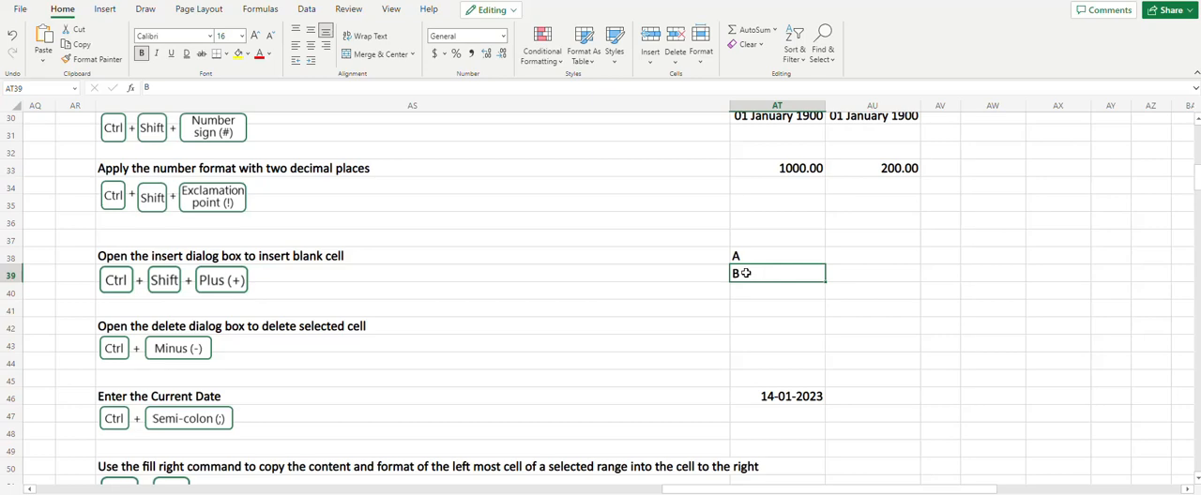
pyautogui.hotkey('ctrl', 'shift', '+')
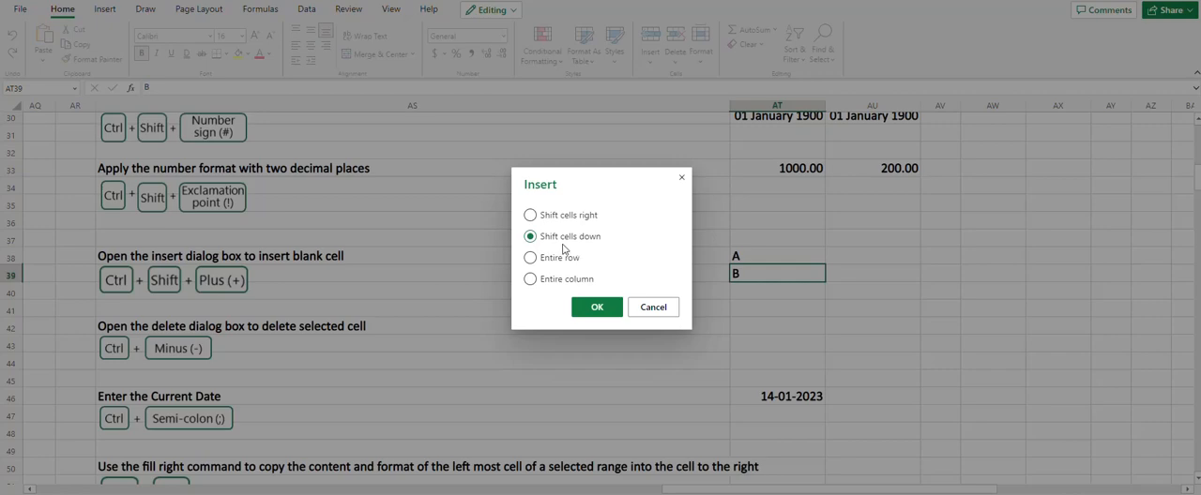
pyautogui.click(608, 309)
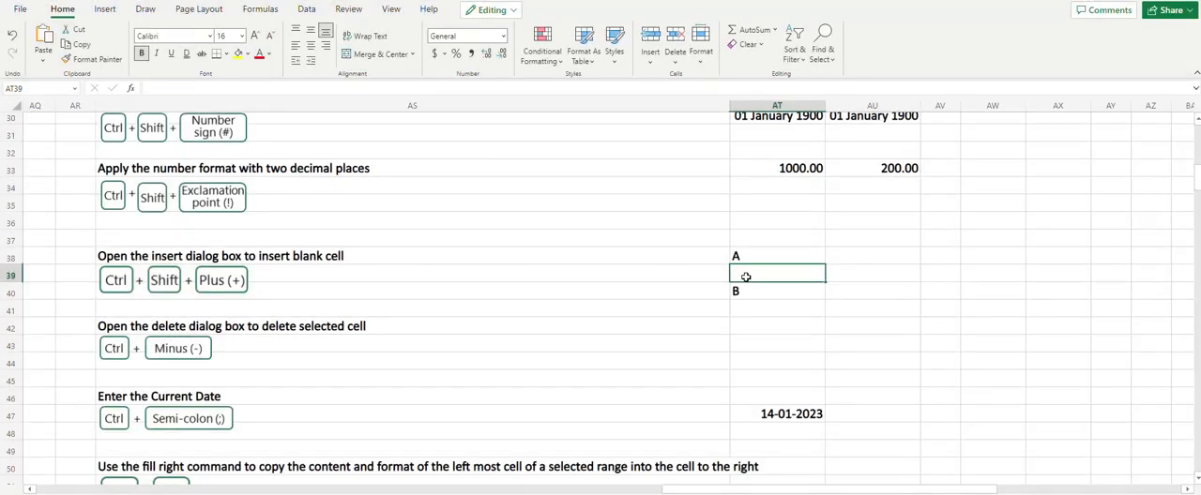
pyautogui.hotkey('ctrl', '-')
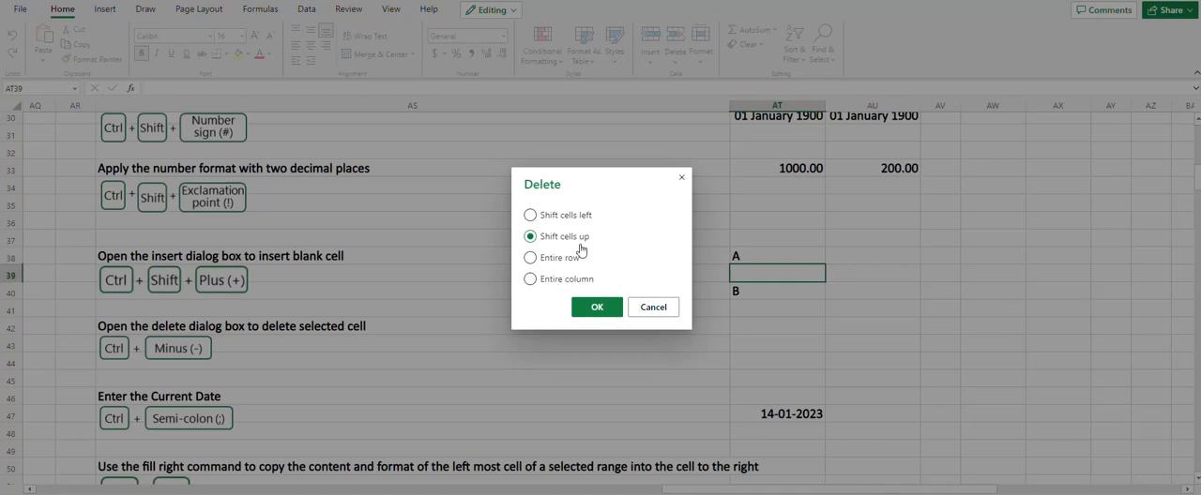
pyautogui.click(594, 311)
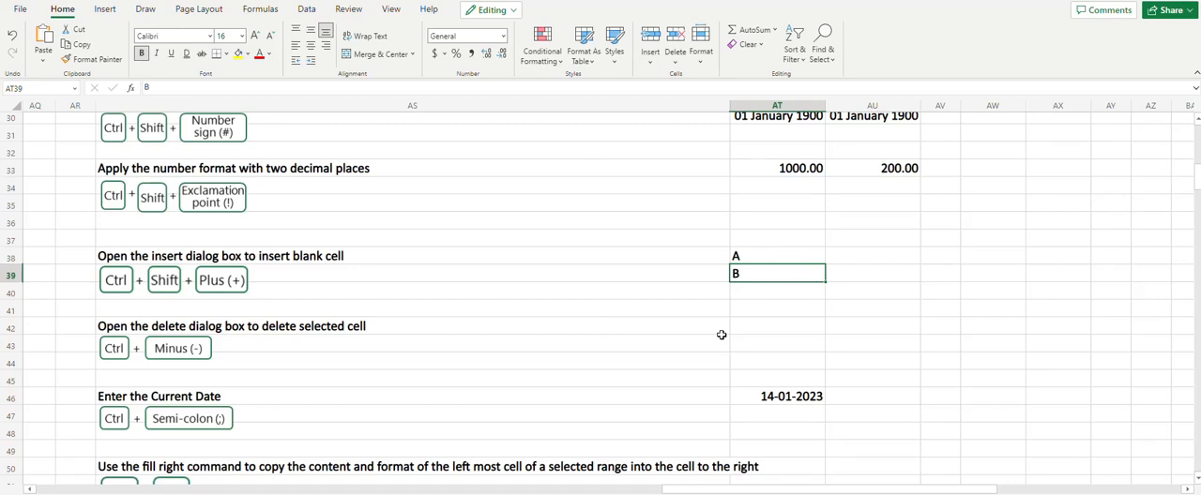
# Insert the current date in cell AU46, beside the existing date entry
pyautogui.scroll(-2, 722, 334)
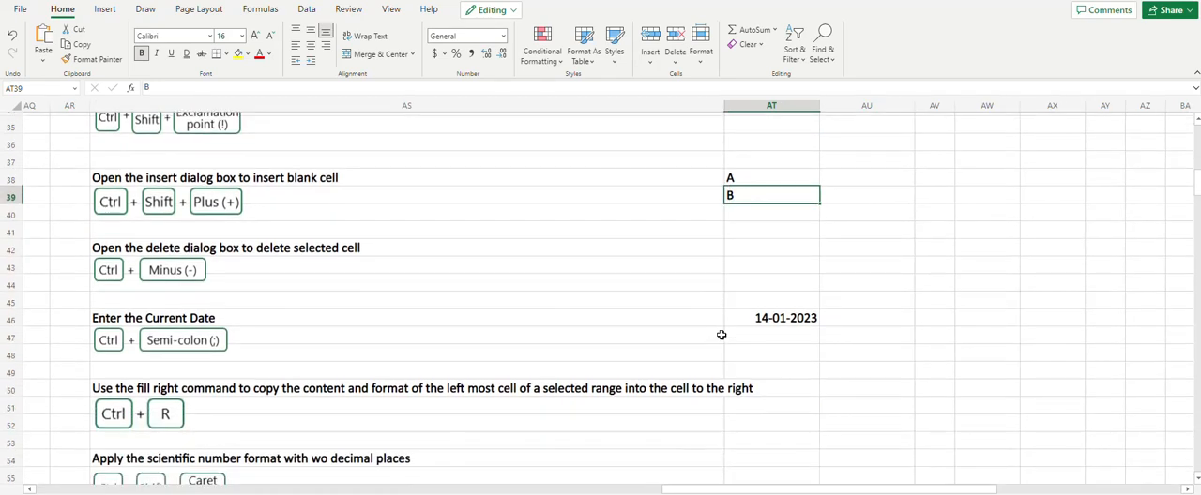
pyautogui.click(847, 319)
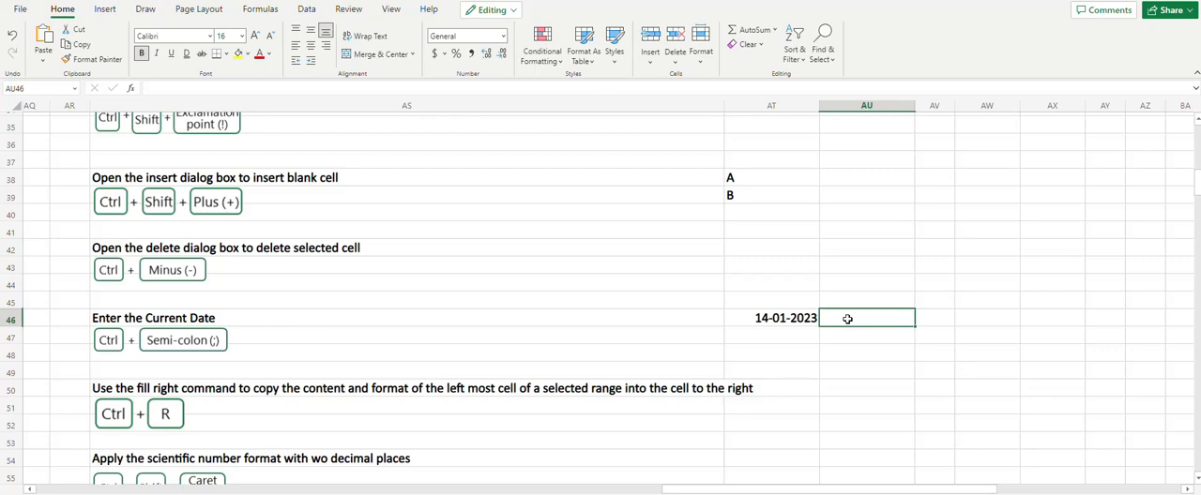
pyautogui.hotkey('ctrl', ';')
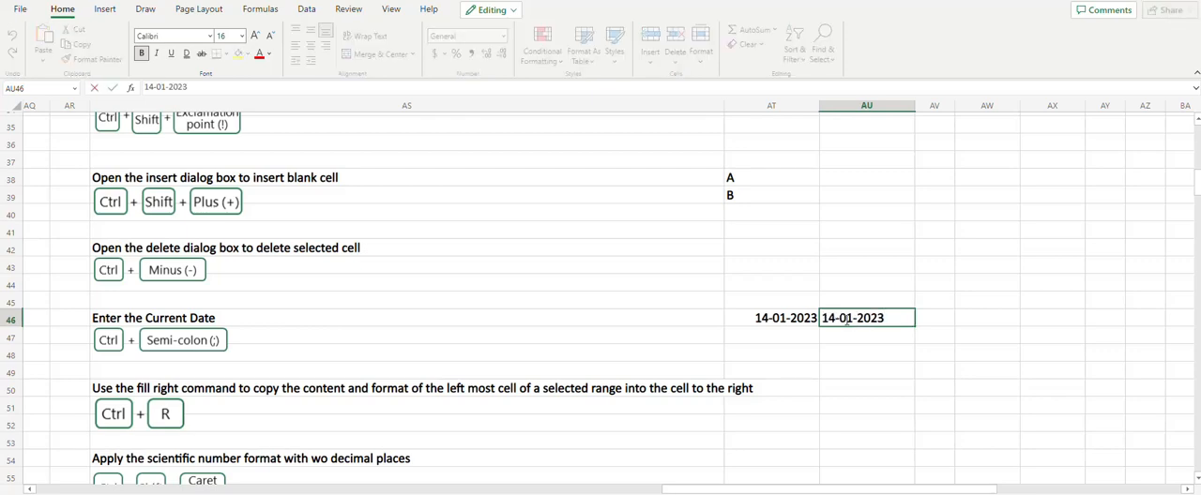
# Enter A in cell AU50 and fill it right through AX50
pyautogui.click(766, 388)
pyautogui.scroll(-3, 767, 390)
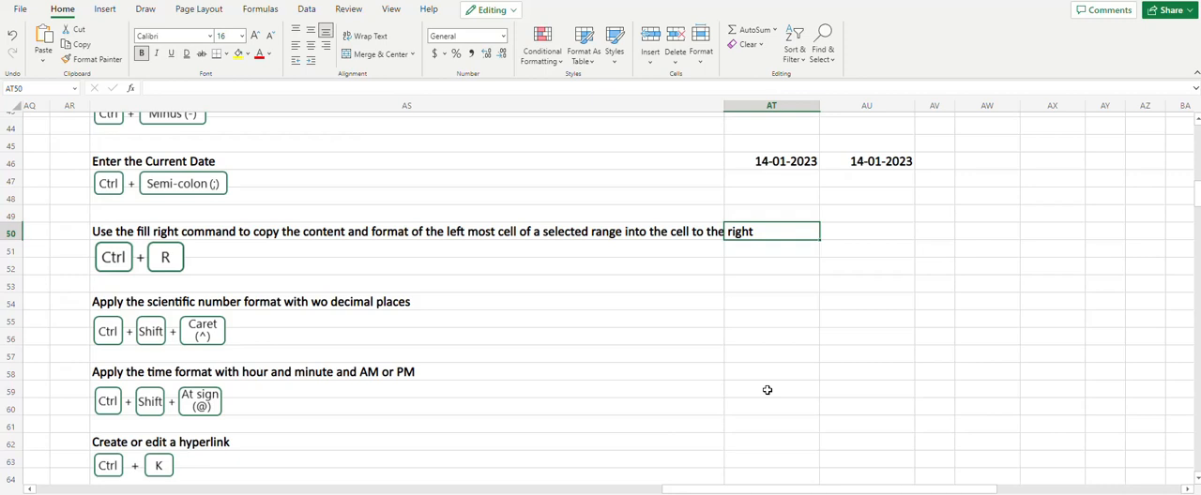
pyautogui.press('Right')
pyautogui.write('A')
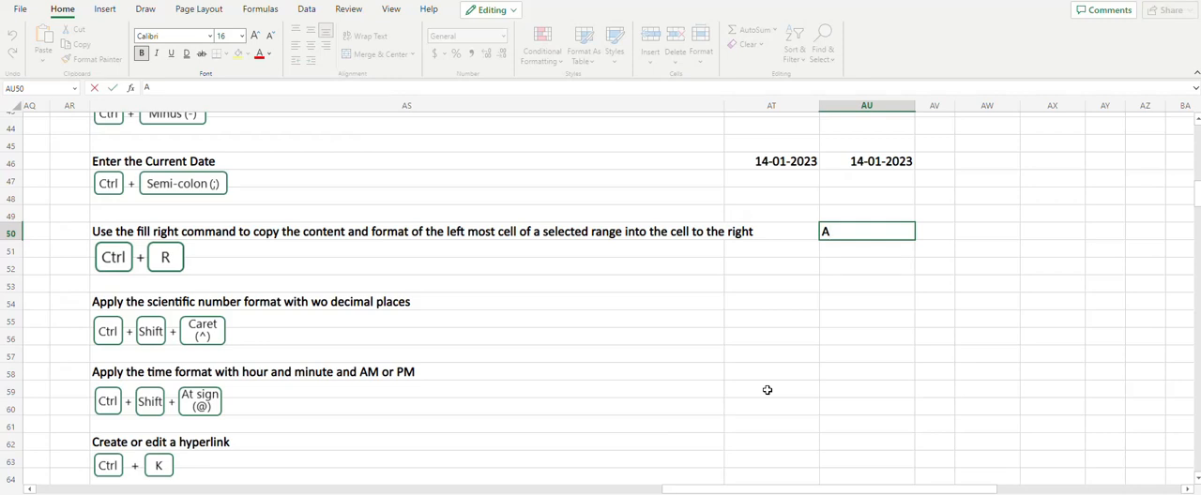
pyautogui.press('Return')
pyautogui.press('Up')
pyautogui.press('Right')
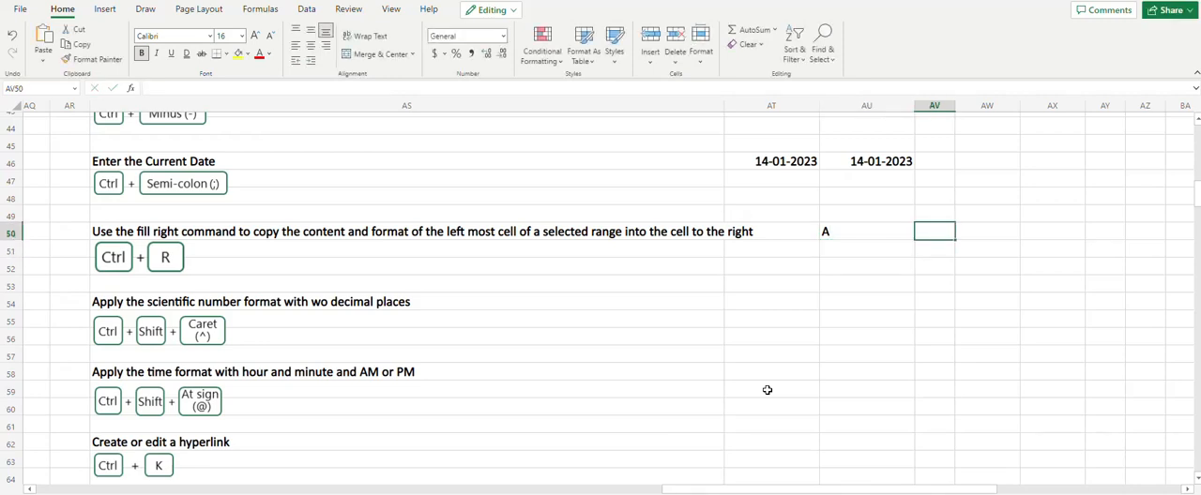
pyautogui.press('Left')
pyautogui.hotkey('shift', 'Right')
pyautogui.hotkey('shift', 'Right')
pyautogui.hotkey('shift', 'Right')
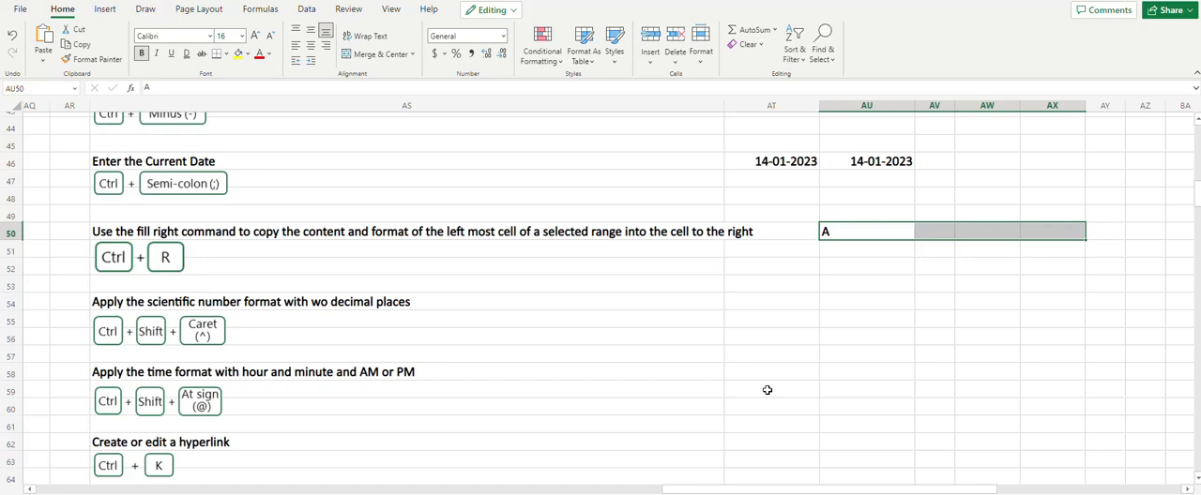
pyautogui.hotkey('ctrl', 'r')
# Enter 1 in cell AT54 of the scientific number format section, keeping the cell selected
pyautogui.click(755, 301)
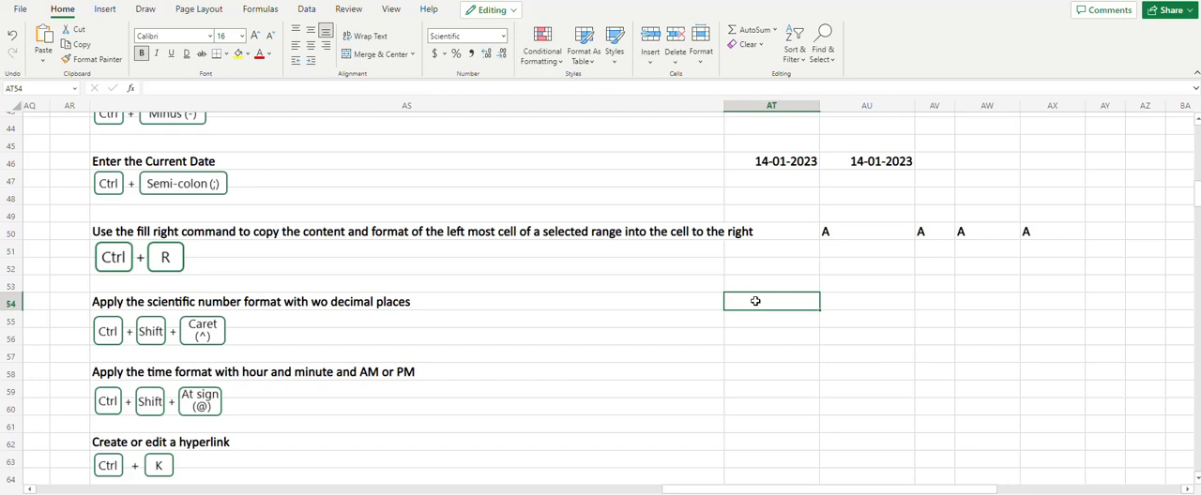
pyautogui.write('1')
pyautogui.hotkey('ctrl', 'Return')
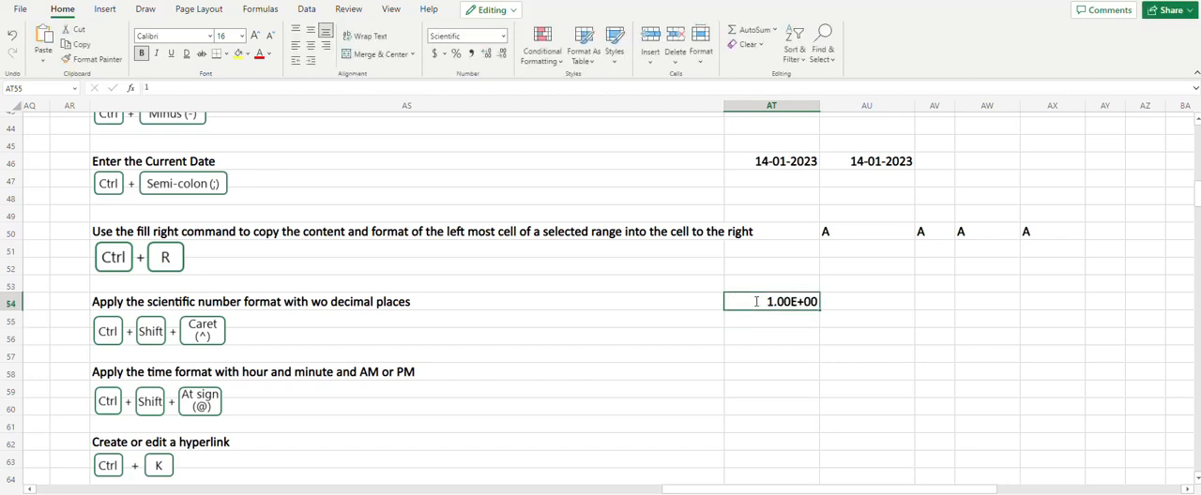
# Enter 1 in cell AU54 and apply the scientific number format with two decimal places to it
pyautogui.press('Return')
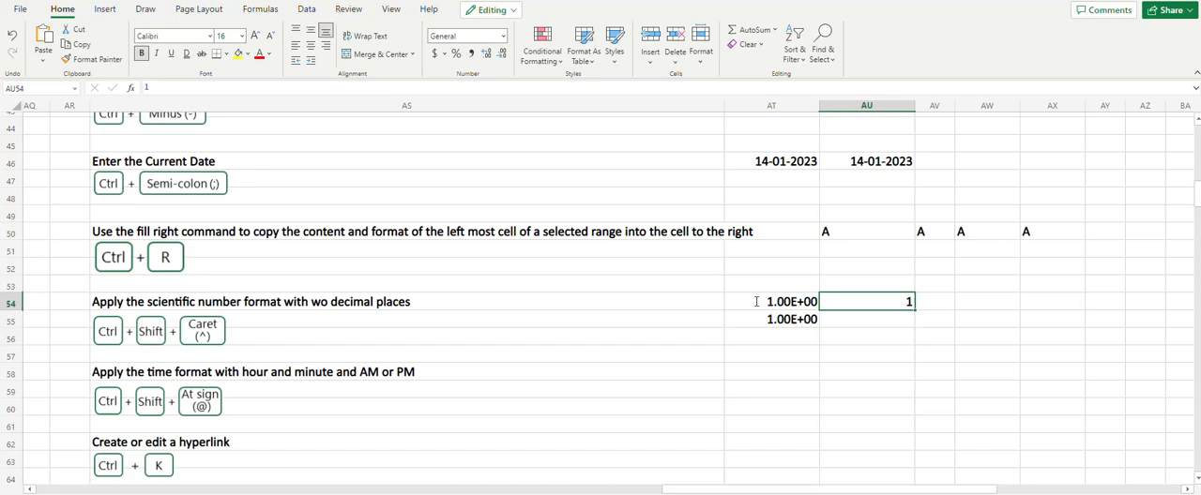
pyautogui.hotkey('ctrl', 'shift', '6')
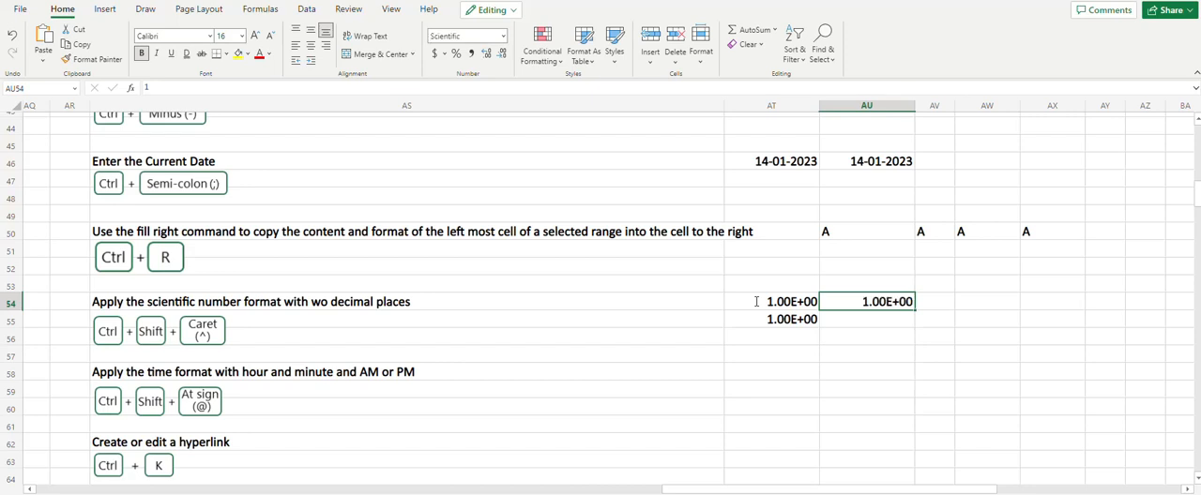
pyautogui.press('Return')
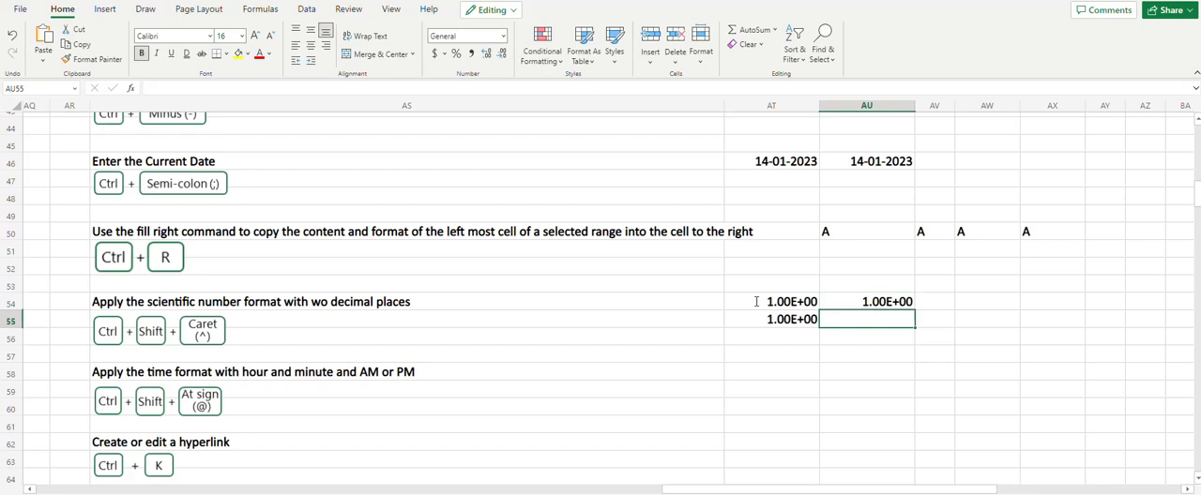
# Enter a time value of 0:00:00 in cell AT59 of the time format section, keeping the cell selected
pyautogui.press('Left')
pyautogui.press('Down')
pyautogui.press('Down')
pyautogui.press('Down')
pyautogui.press('Down')
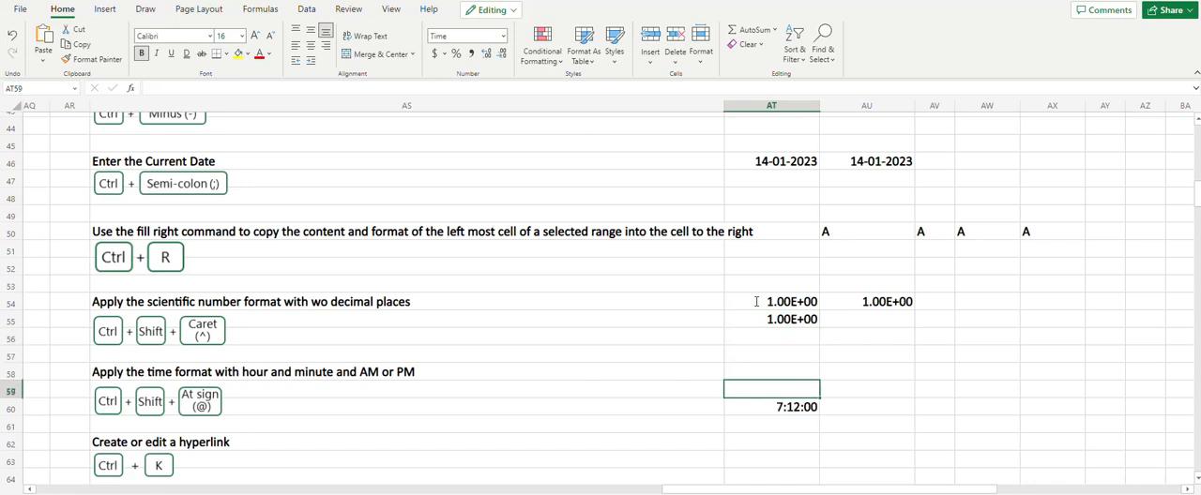
pyautogui.write('0')
pyautogui.press('Return')
pyautogui.press('Up')
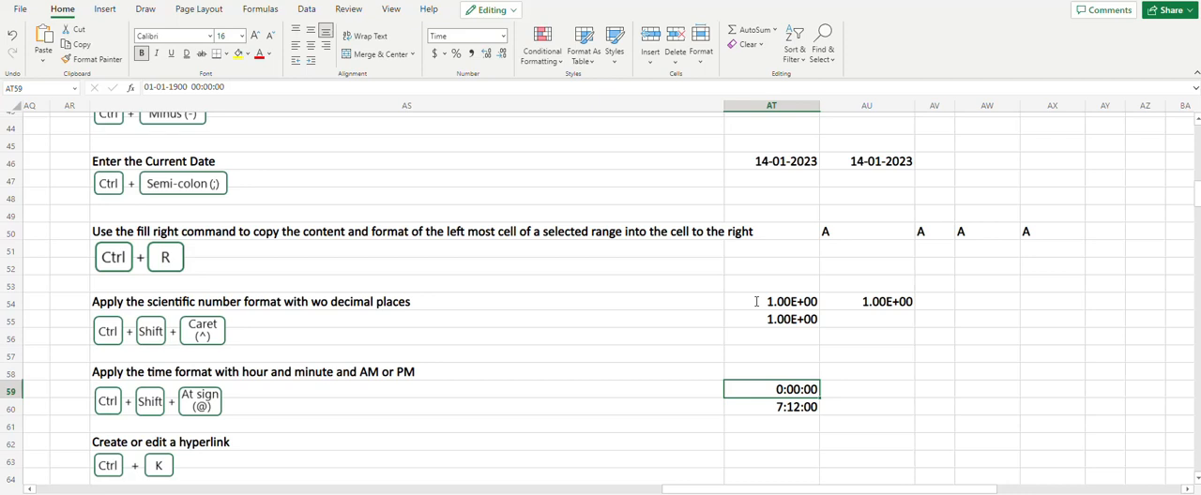
# Look at the Insert Hyperlink dialog for cell AT63, including its display text field, and close it without adding a link
pyautogui.scroll(-2, 806, 347)
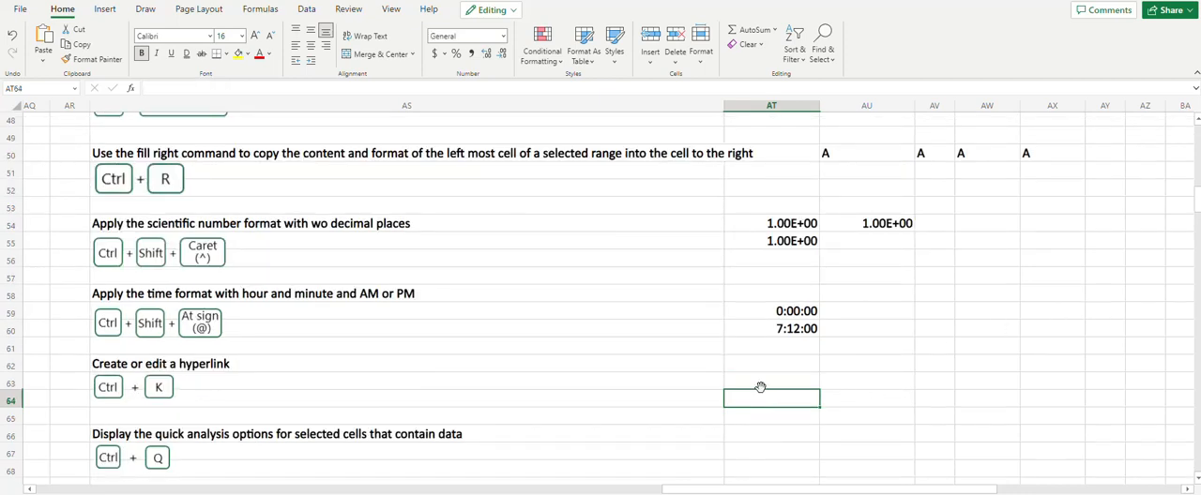
pyautogui.click(761, 385)
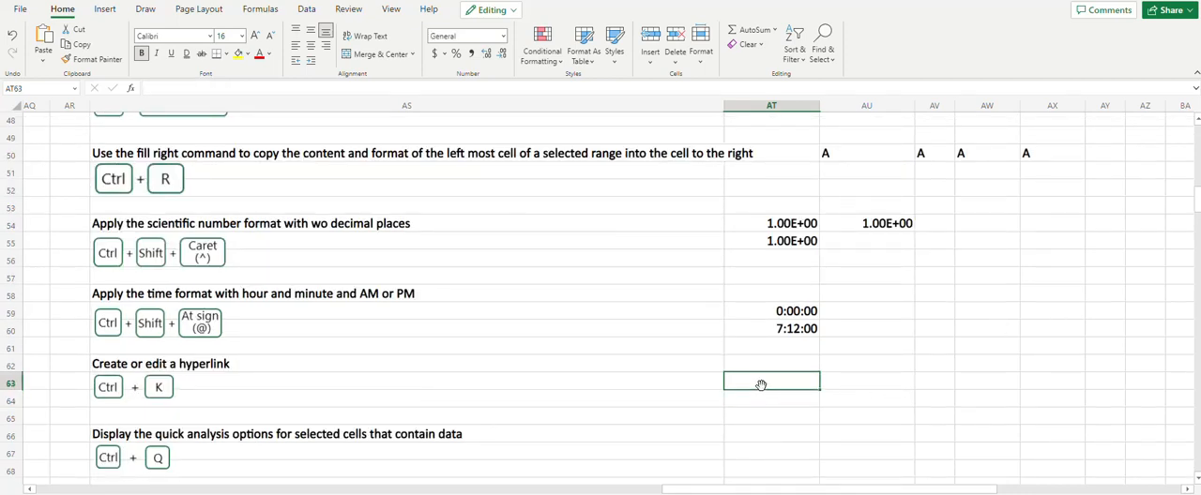
pyautogui.hotkey('ctrl', 'k')
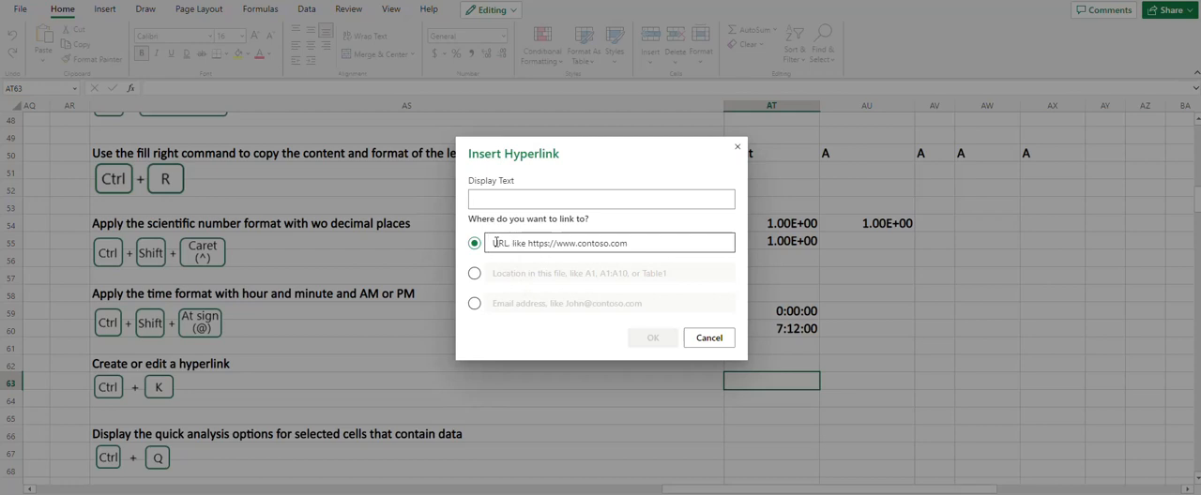
pyautogui.click(488, 206)
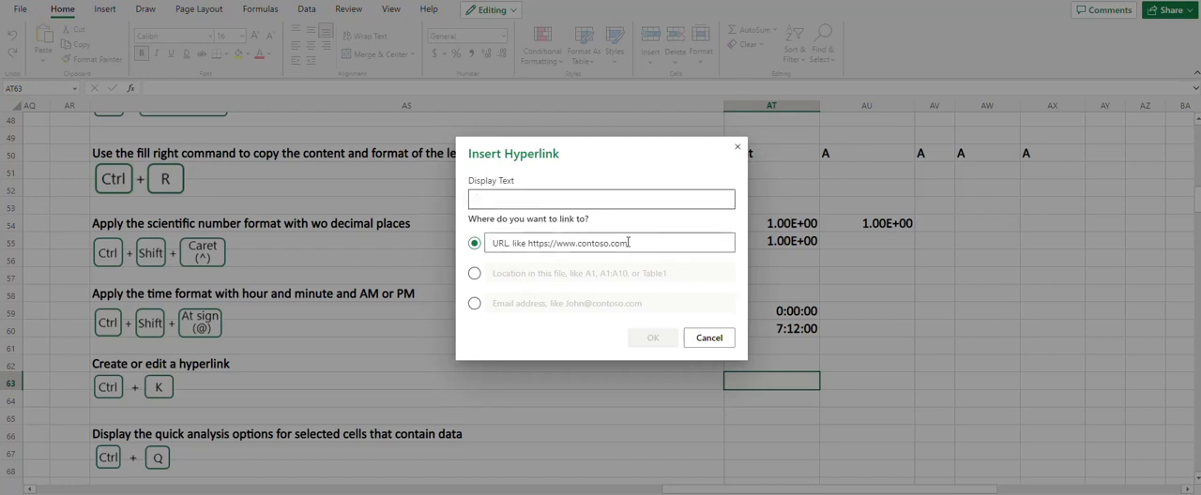
pyautogui.click(709, 339)
# Select the entire worksheet, starting from cell BG6 in the "Make selections and perform actions" section
pyautogui.scroll(-3, 731, 343)
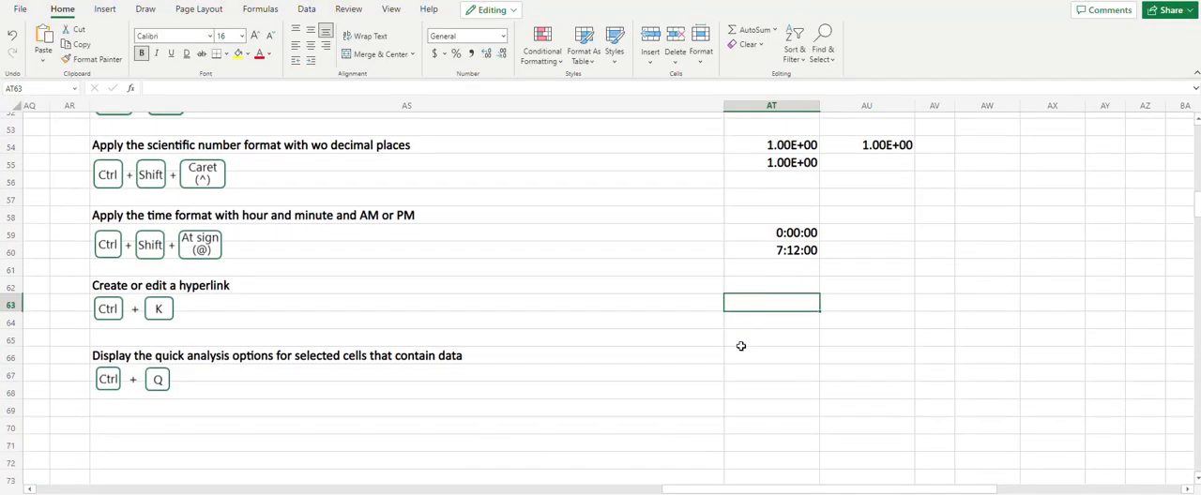
pyautogui.click(740, 355)
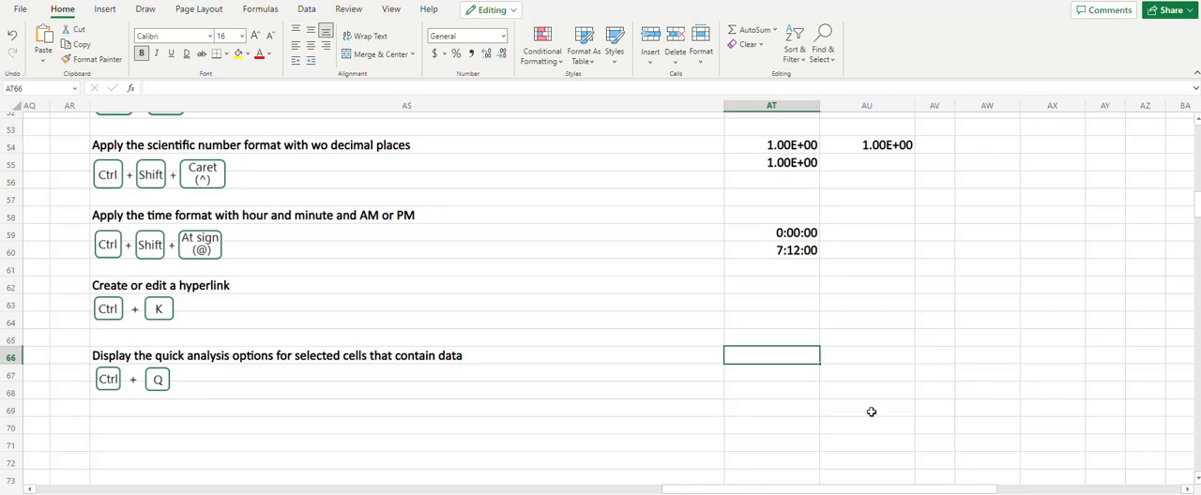
pyautogui.moveTo(718, 478); pyautogui.dragTo(755, 481)
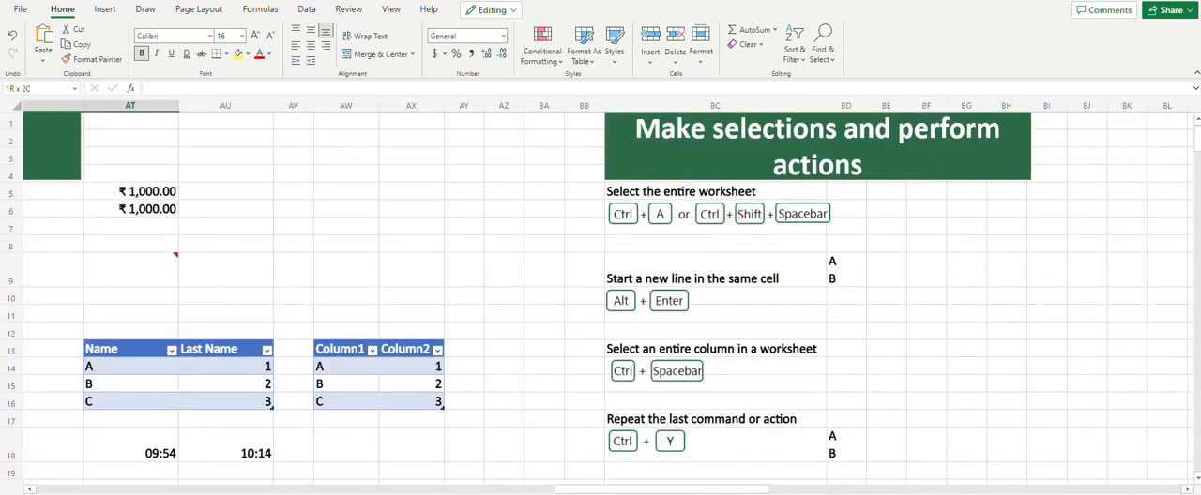
pyautogui.hscroll(3, 645, 209)
pyautogui.click(644, 210)
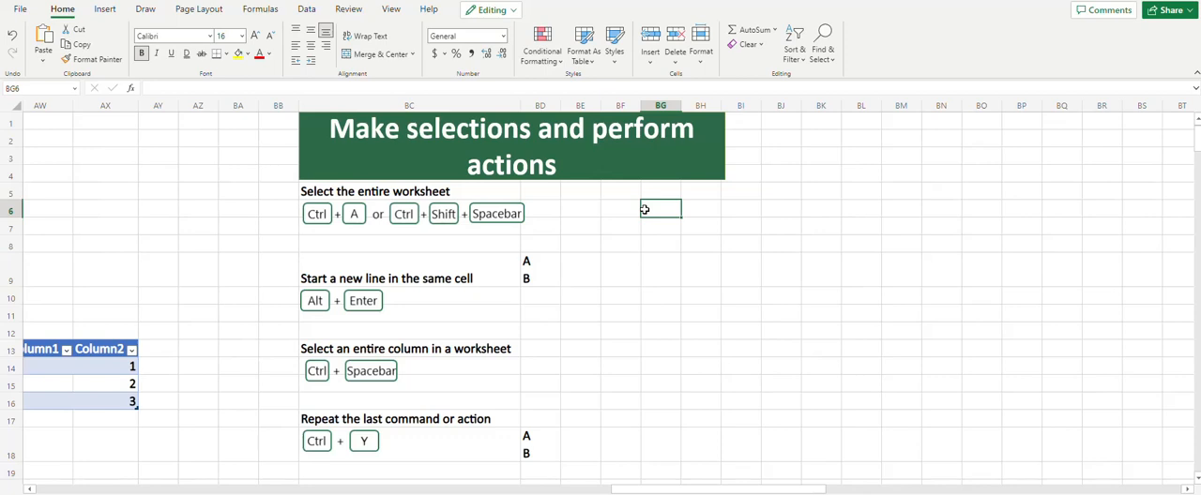
pyautogui.hotkey('ctrl', 'a')
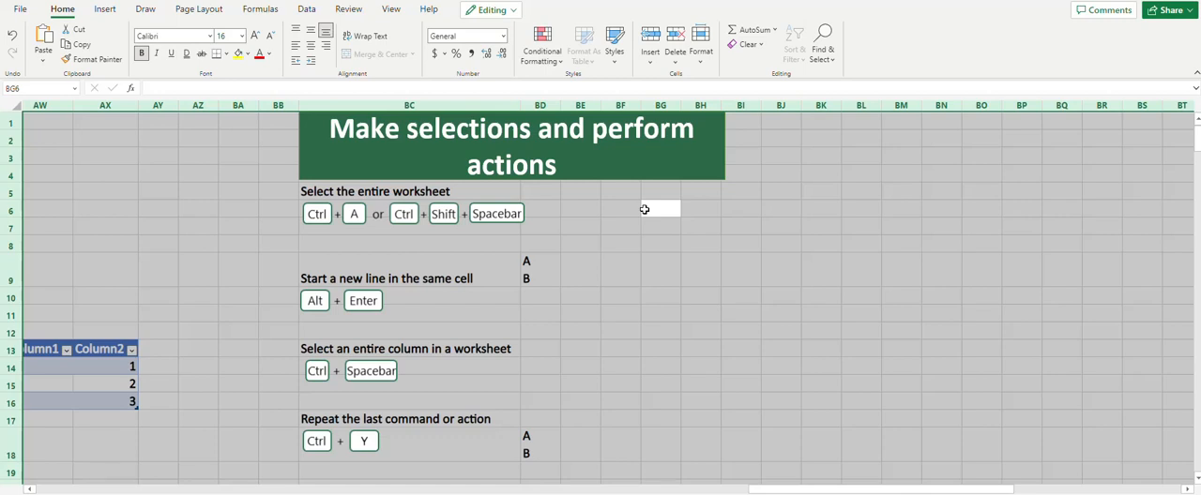
# Enter A and B on separate lines within cell BE9, and a backslash in cell BE10 below it
pyautogui.press('Down')
pyautogui.press('Left')
pyautogui.press('Down')
pyautogui.press('Down')
pyautogui.press('Left')
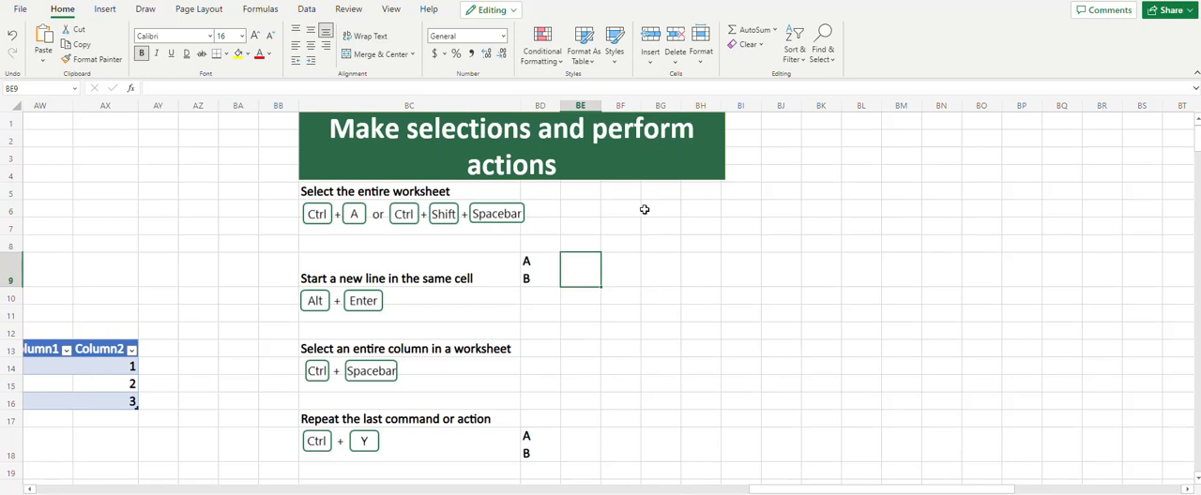
pyautogui.click(207, 88)
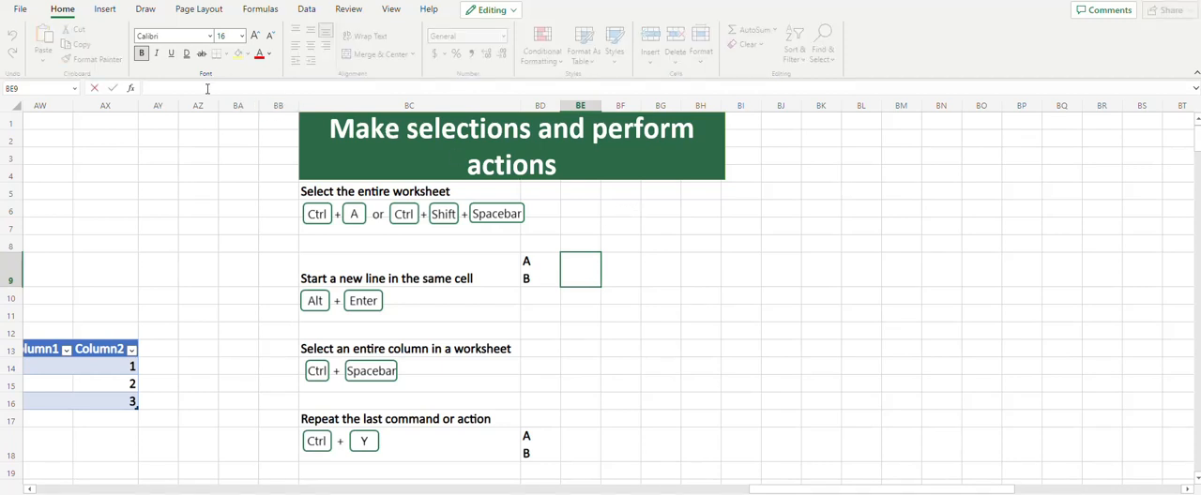
pyautogui.write('A')
pyautogui.hotkey('alt', 'Return')
pyautogui.write('B')
pyautogui.press('Return')
pyautogui.write('\\')
pyautogui.press('Return')
pyautogui.press('Return')
pyautogui.press('Return')
pyautogui.press('Return')
# Select the entire column BE, starting from cell BE14
pyautogui.hotkey('ctrl', 'space')
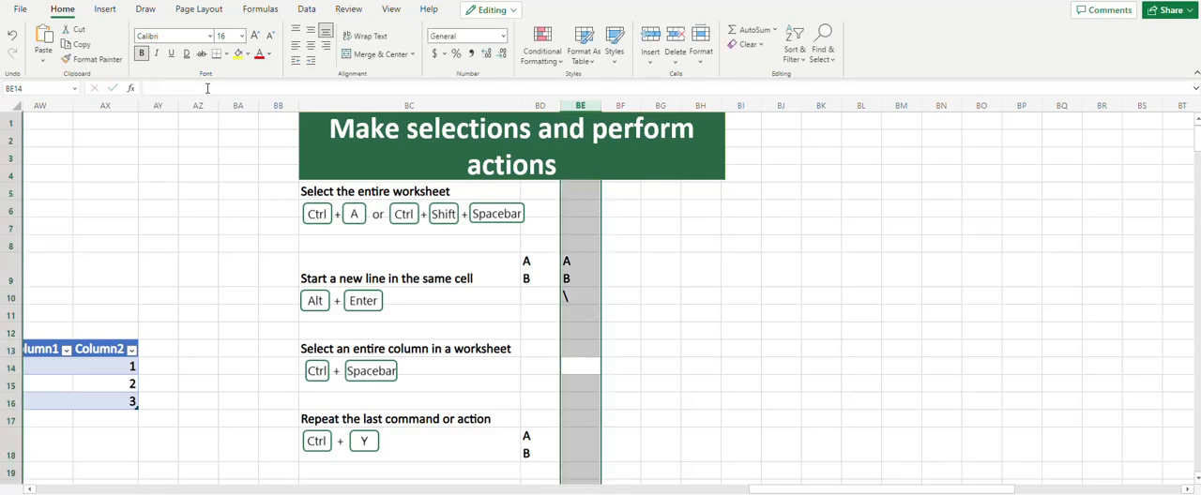
# Enter A in cell BF17 of the repeat action section, and undo and redo that entry
pyautogui.press('Down')
pyautogui.press('Down')
pyautogui.press('Right')
pyautogui.press('Down')
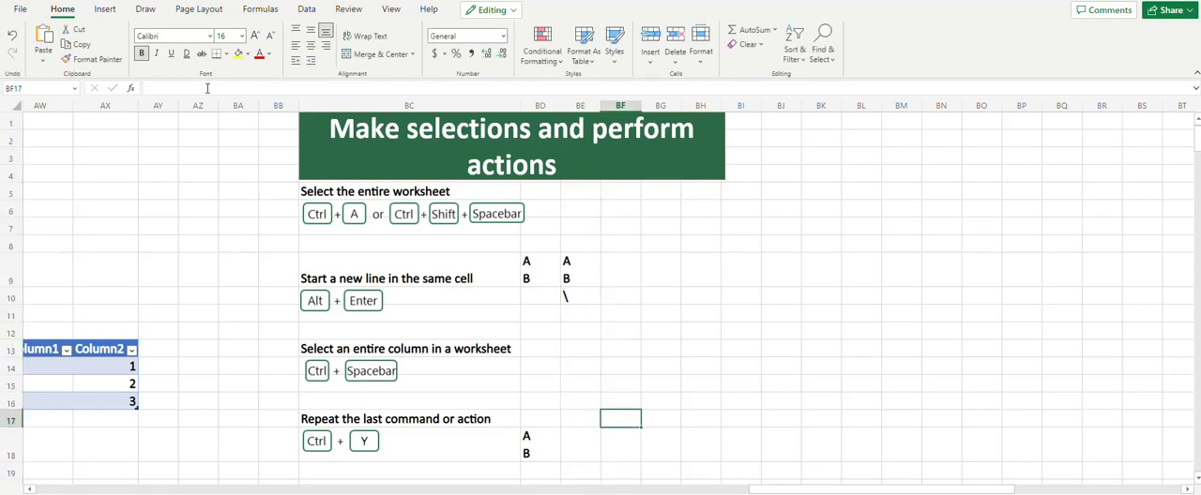
pyautogui.write('A')
pyautogui.hotkey('alt', 'Return')
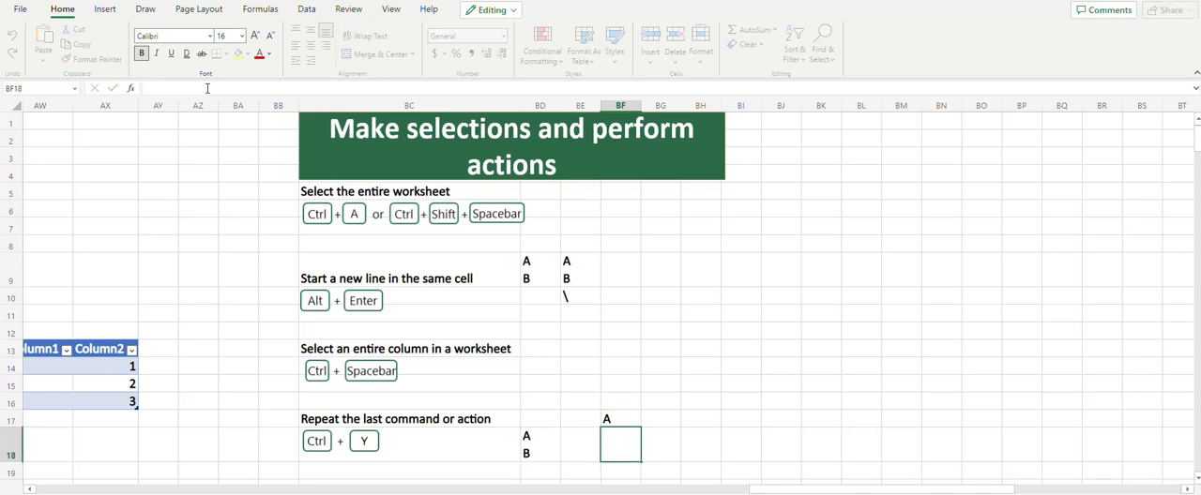
pyautogui.press('BackSpace')
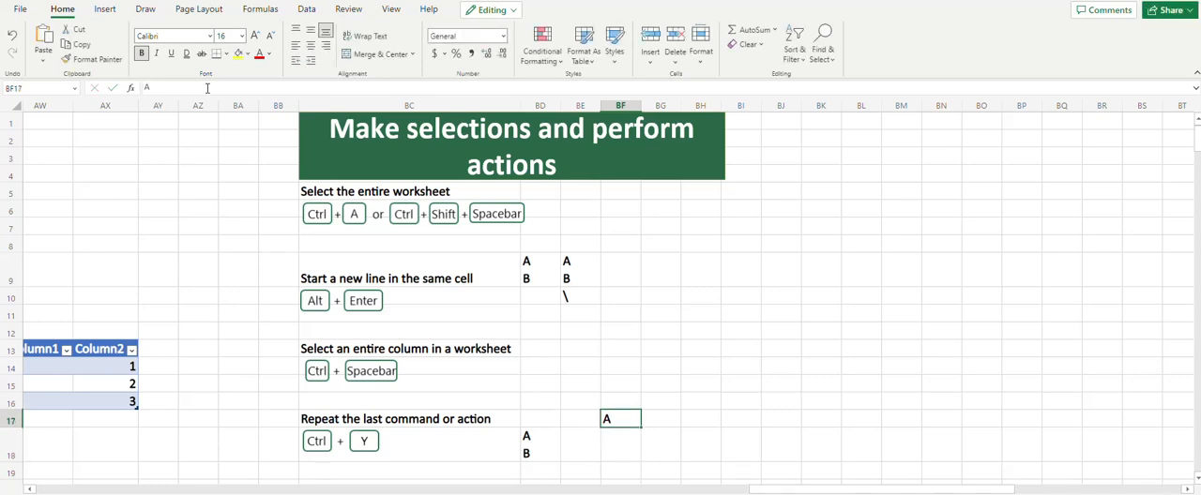
pyautogui.hotkey('ctrl', 'z')
pyautogui.hotkey('ctrl', 'y')
# Extend the selection from cell BE21 one cell at a time to the right as far as BN21
pyautogui.scroll(-4, 241, 214)
pyautogui.click(591, 271)
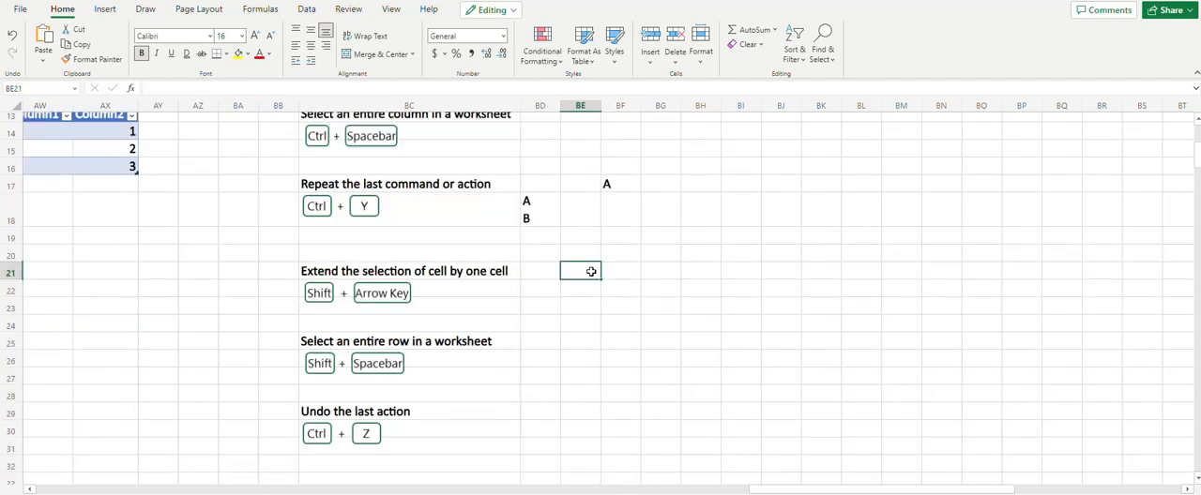
pyautogui.hotkey('shift', 'Right')
pyautogui.hotkey('shift', 'Right')
pyautogui.hotkey('shift', 'Right')
pyautogui.hotkey('shift', 'Right')
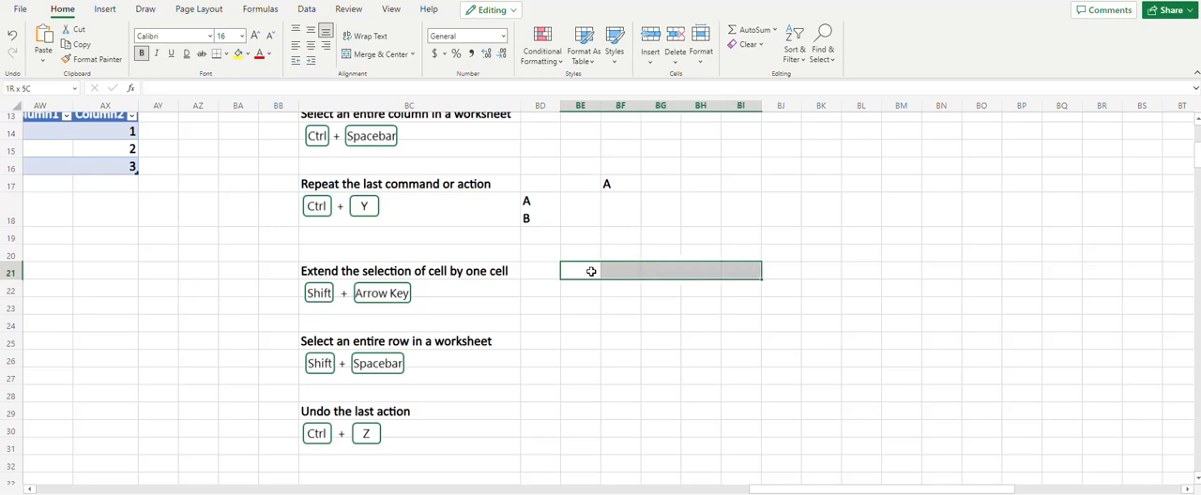
pyautogui.hotkey('shift', 'Right')
pyautogui.hotkey('shift', 'Right')
pyautogui.hotkey('shift', 'Right')
pyautogui.hotkey('shift', 'Right')
pyautogui.hotkey('shift', 'Right')
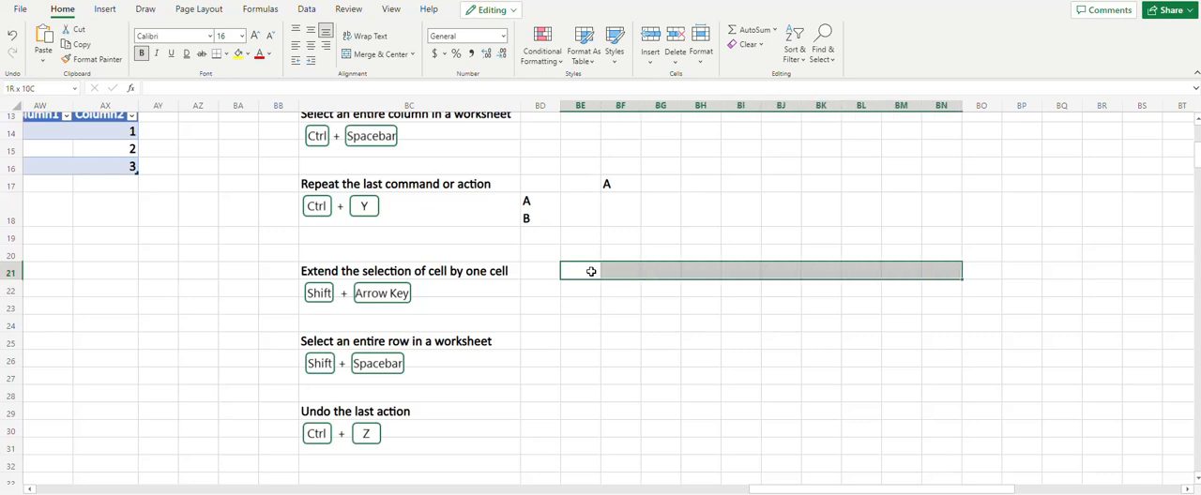
# Shrink the row 21 selection cell by cell to BE21:BF21, adjust it, and return to BE21 alone
pyautogui.hotkey('shift', 'Left')
pyautogui.hotkey('shift', 'Left')
pyautogui.hotkey('shift', 'Left')
pyautogui.hotkey('shift', 'Left')
pyautogui.hotkey('shift', 'Left')
pyautogui.hotkey('shift', 'Left')
pyautogui.hotkey('shift', 'Left')
pyautogui.hotkey('shift', 'Left')
pyautogui.hotkey('shift', 'Left')
pyautogui.hotkey('shift', 'Left')
pyautogui.hotkey('shift', 'Left')
pyautogui.hotkey('shift', 'Left')
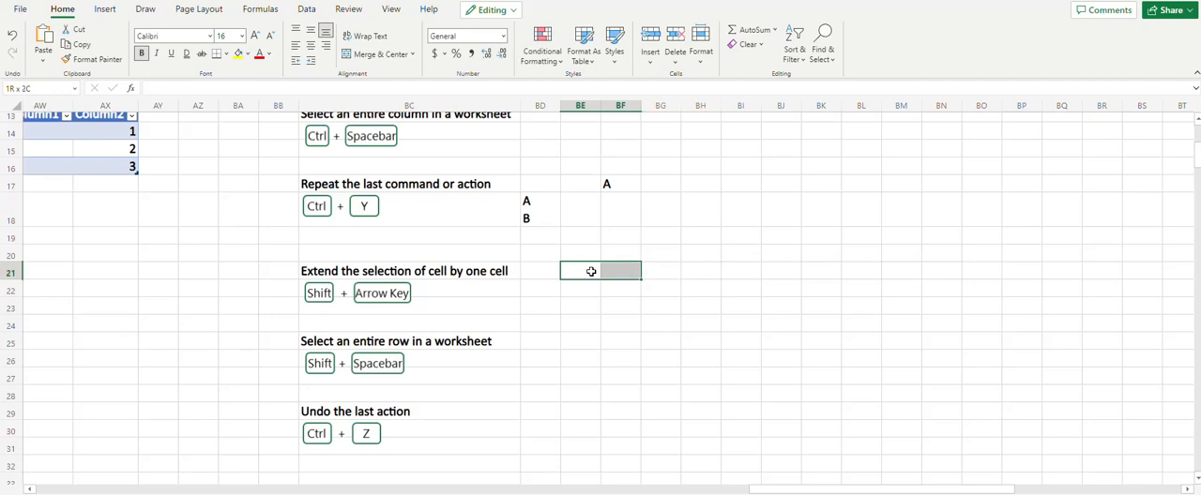
pyautogui.hotkey('shift', 'Right')
pyautogui.hotkey('shift', 'Right')
pyautogui.hotkey('shift', 'Right')
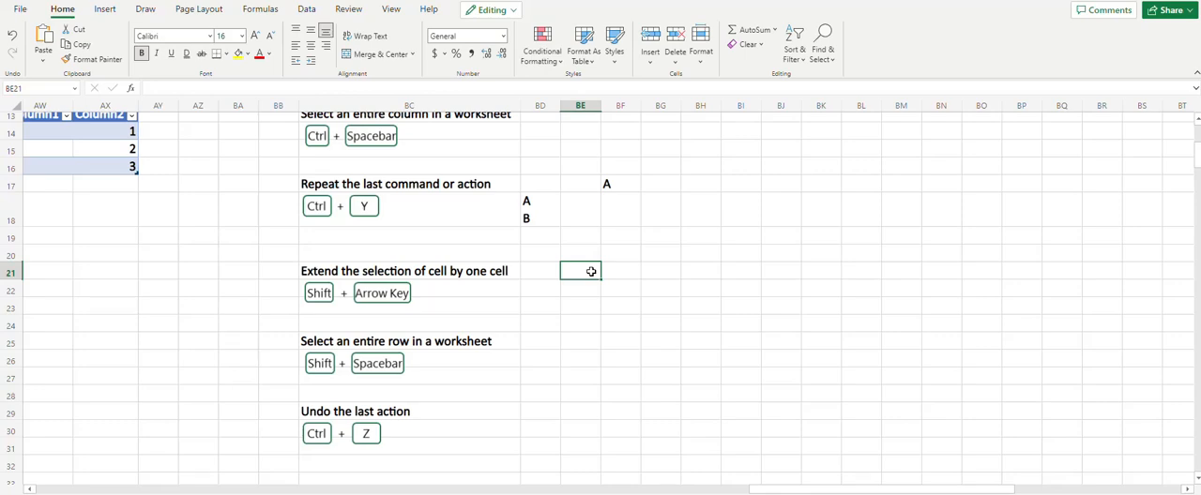
# Extend the selection from BE21 to the last worksheet column, XFD, and collapse it to a single cell
pyautogui.hotkey('ctrl', 'shift', 'Right')
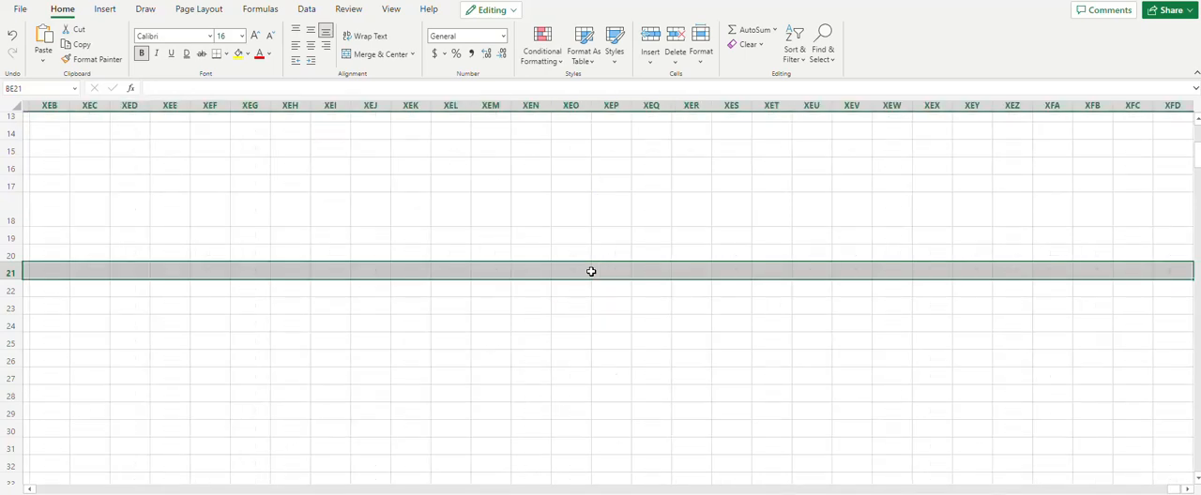
pyautogui.press('Left')
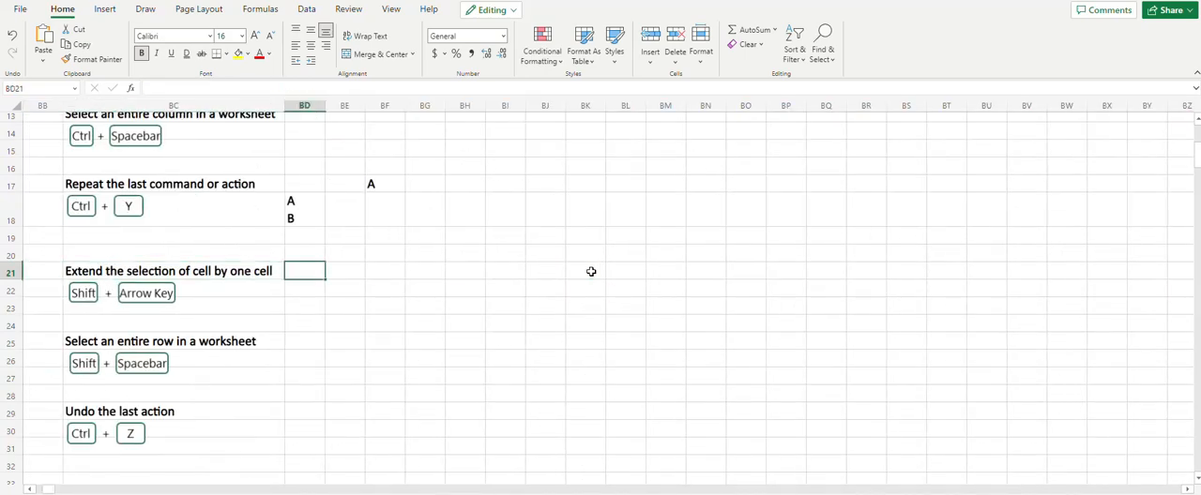
pyautogui.press('Right')
# Select the entire row 25 from cell BE25, and release the selection by moving to BE26
pyautogui.press('Down')
pyautogui.press('Down')
pyautogui.press('Down')
pyautogui.press('Down')
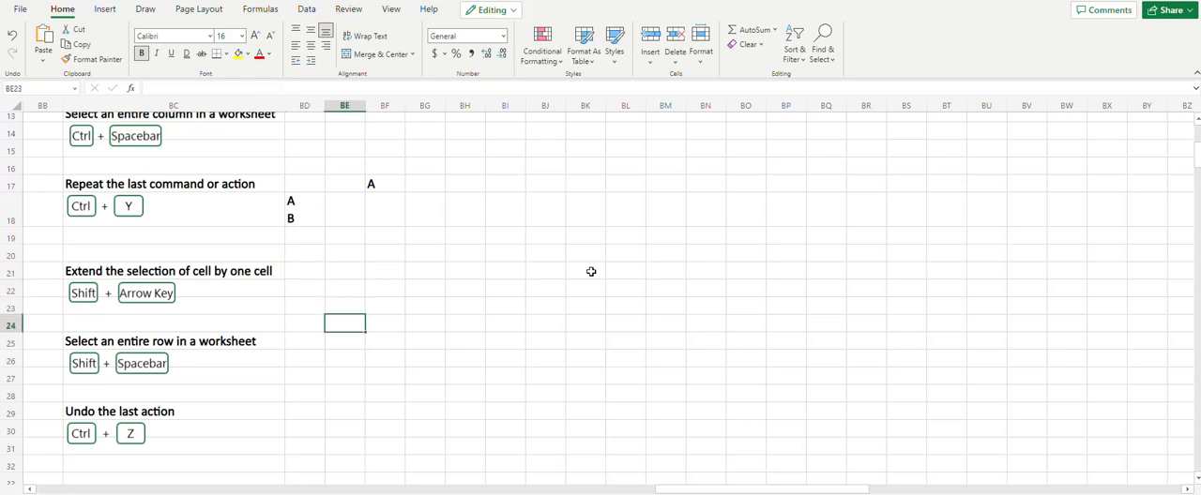
pyautogui.hotkey('shift', 'space')
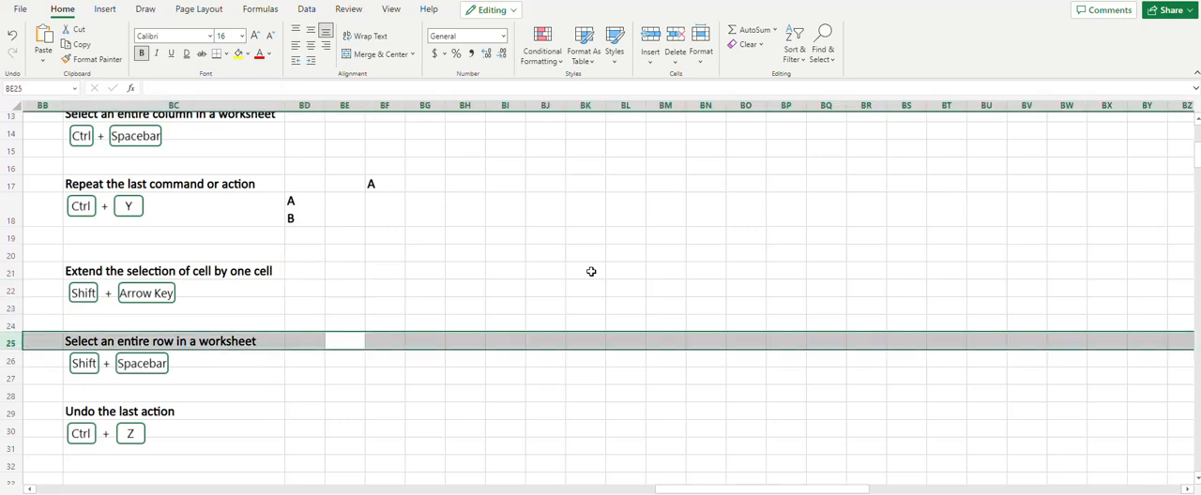
pyautogui.press('Down')
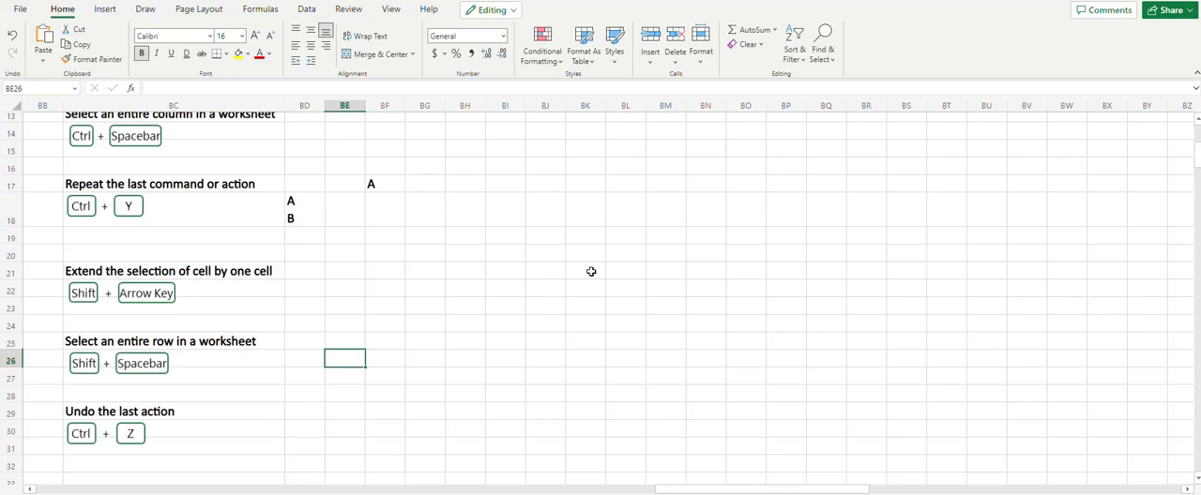
# Select cell BD29 beside the "Undo the last action" heading
pyautogui.press('Left')
pyautogui.press('Left')
pyautogui.press('Down')
pyautogui.press('Down')
pyautogui.press('Down')
pyautogui.press('Right')
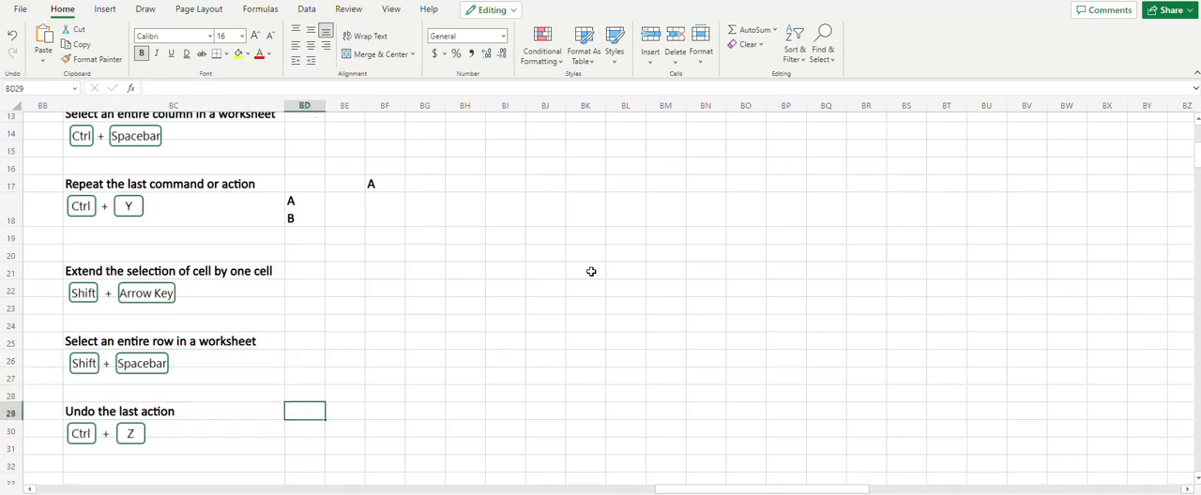